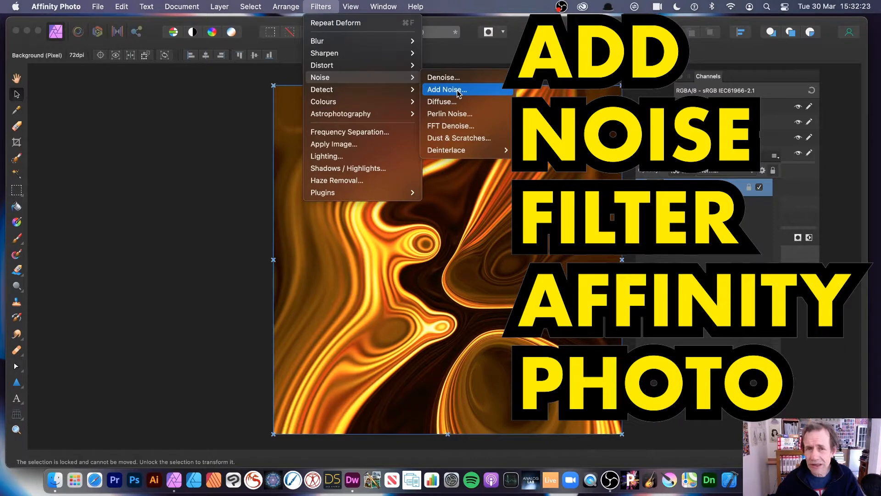
Open the Add Noise filter on the Background layer and try several Gaussian noise intensities, settling on 42%.
click(458, 90)
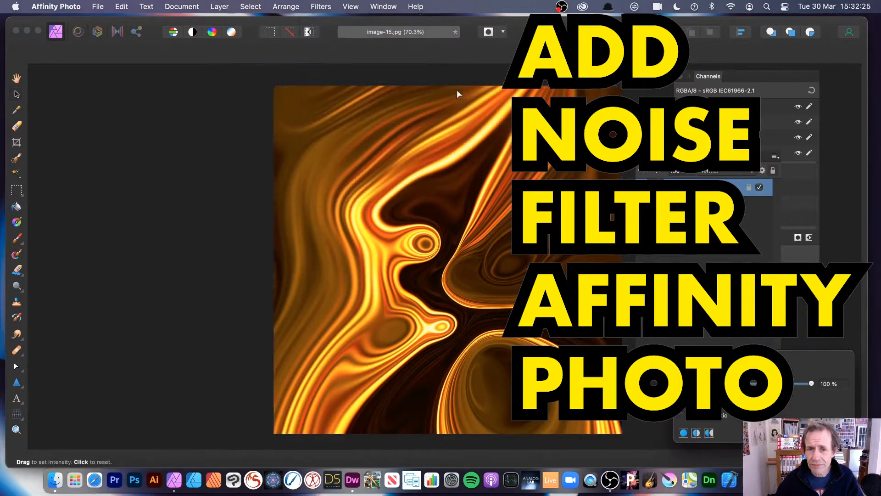
drag(720, 357, 495, 212)
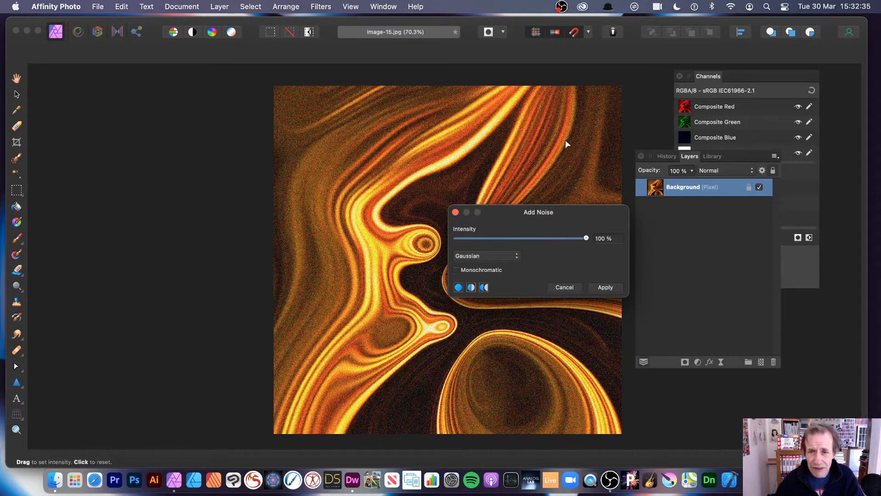
drag(399, 170, 583, 174)
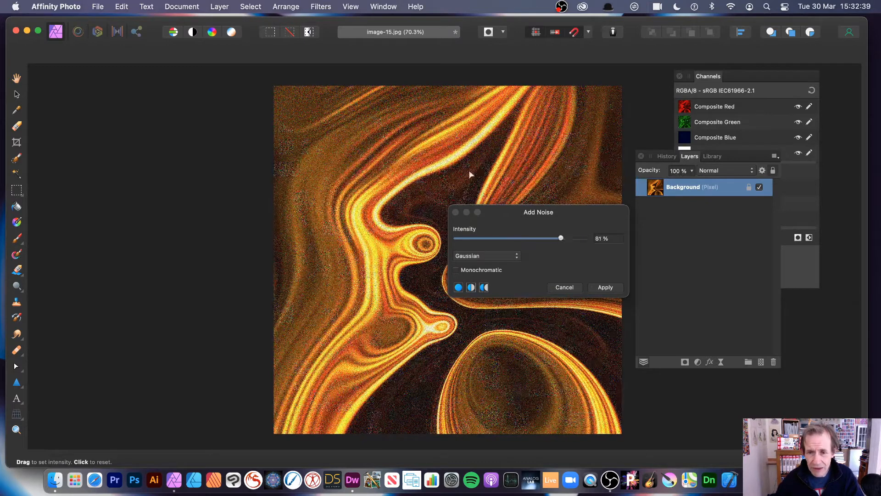
drag(317, 173, 644, 175)
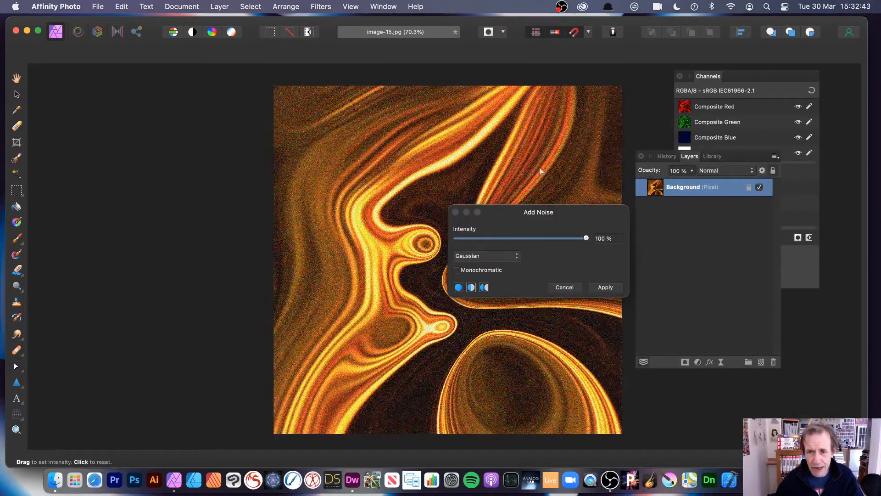
drag(617, 169, 500, 160)
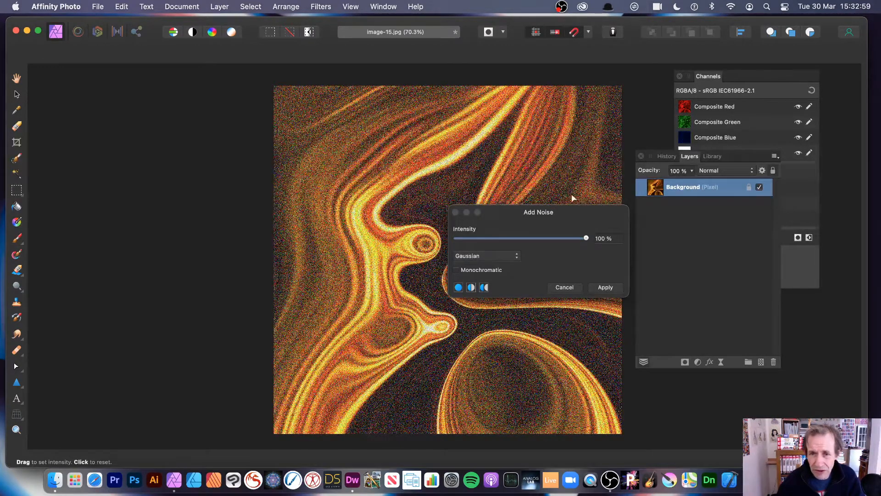
drag(572, 194, 327, 235)
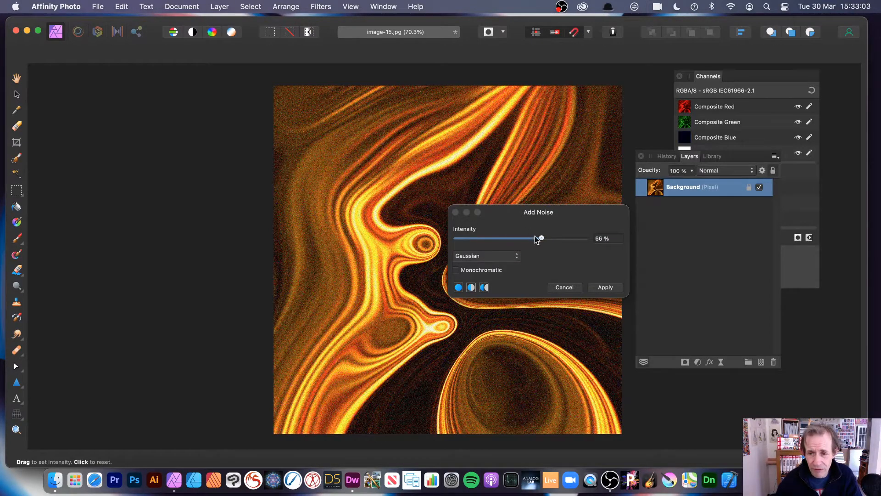
drag(535, 236, 506, 238)
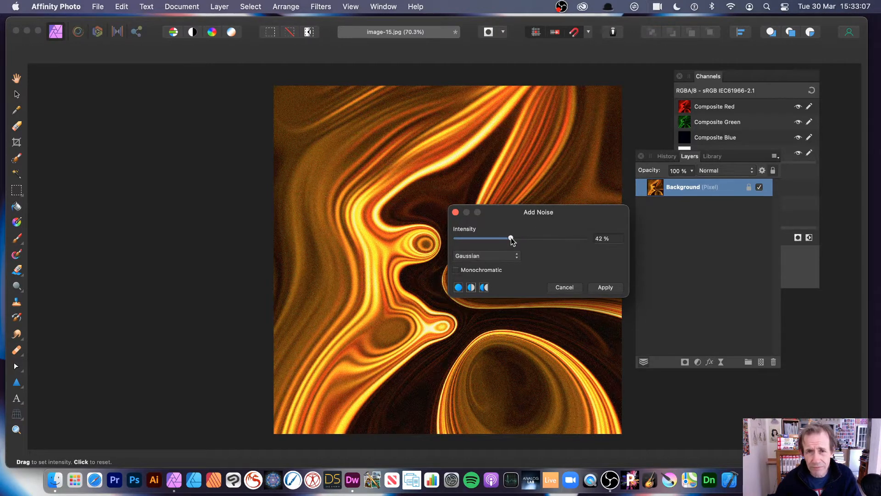
Switch the noise to Uniform and Monochromatic, raise the intensity to 100%, and apply the filter.
click(479, 259)
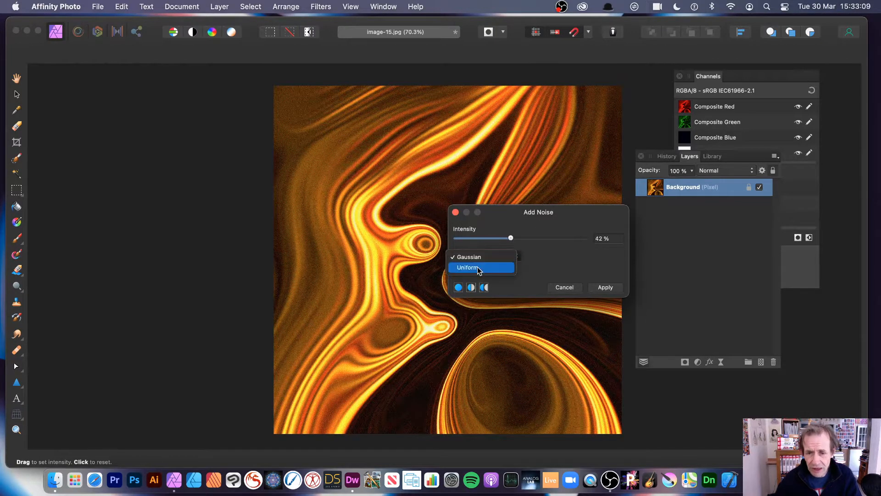
click(478, 268)
click(479, 255)
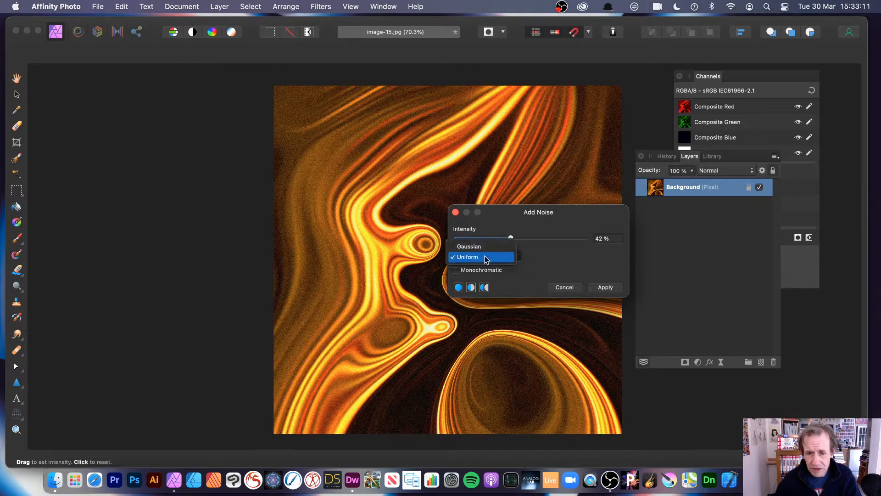
click(535, 271)
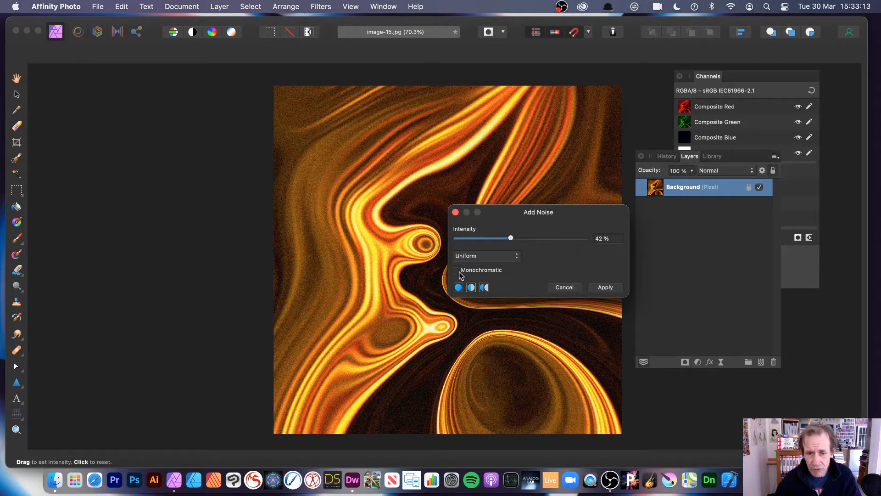
drag(524, 245, 649, 164)
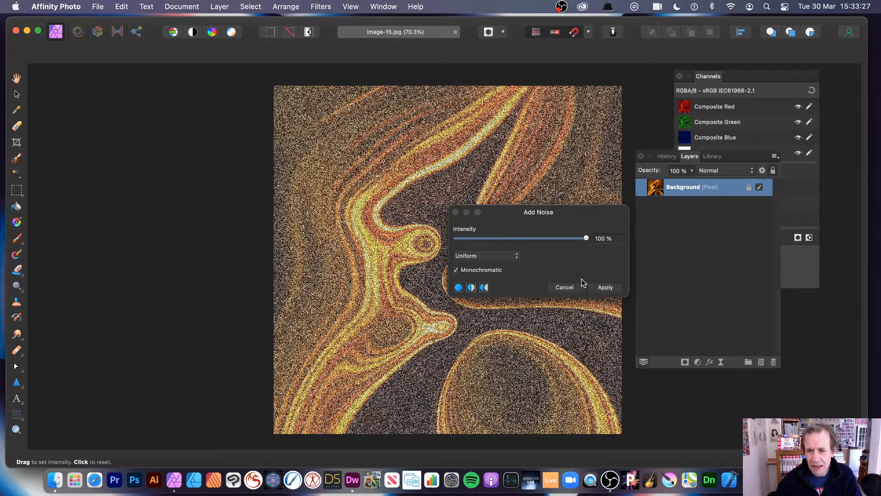
click(587, 238)
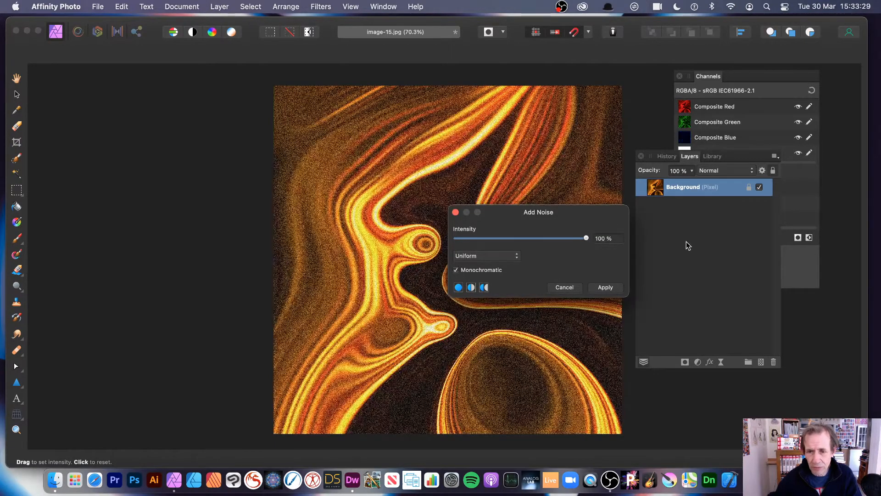
drag(469, 176, 748, 187)
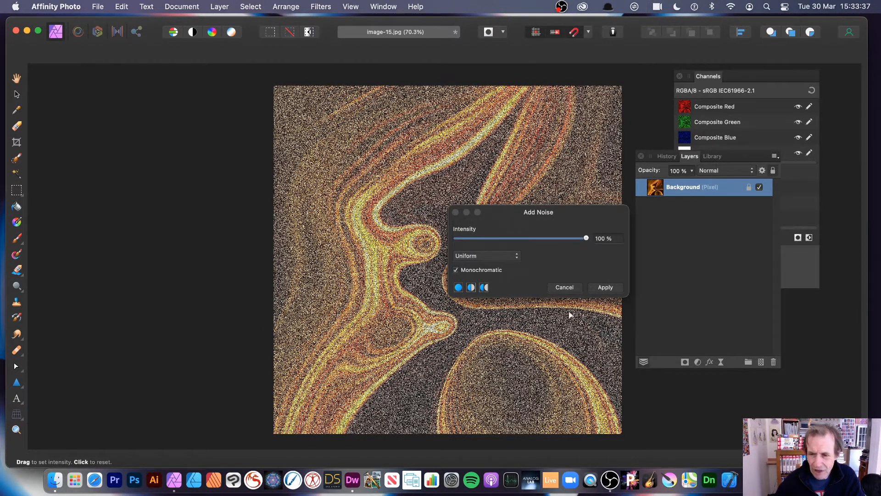
click(615, 288)
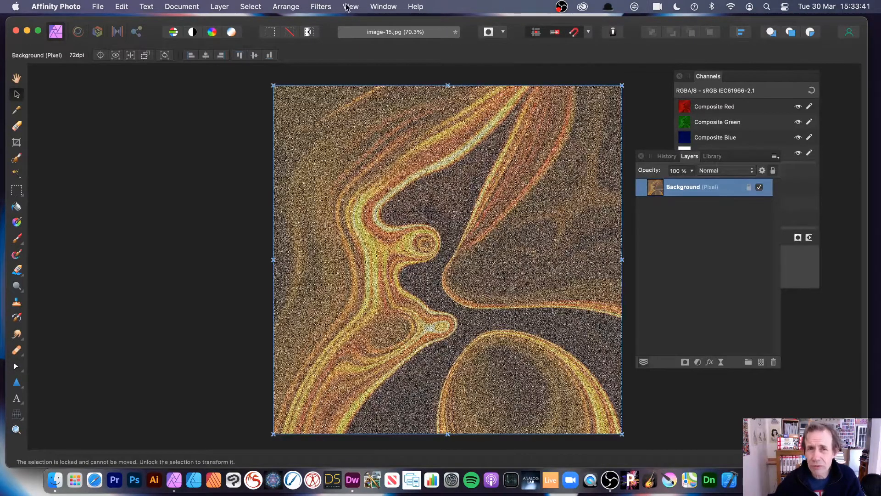
Repeat the Add Noise filter twice on the Background layer and undo all the applied noise.
click(321, 7)
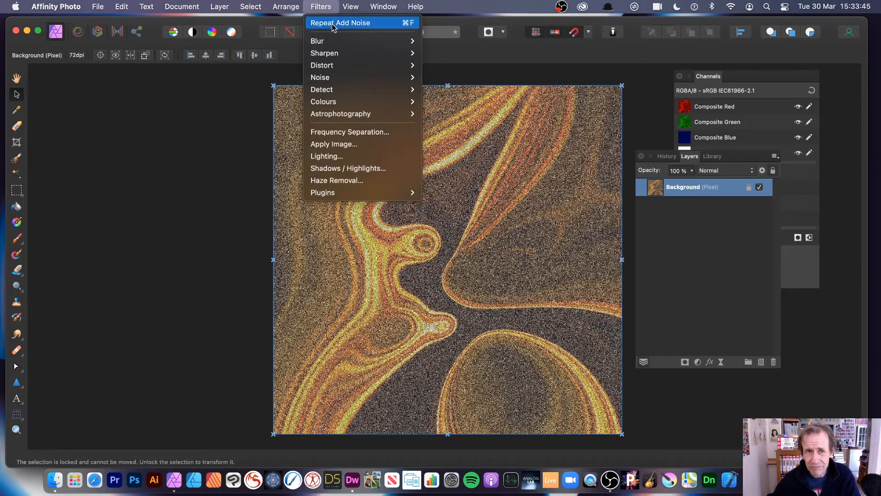
click(333, 23)
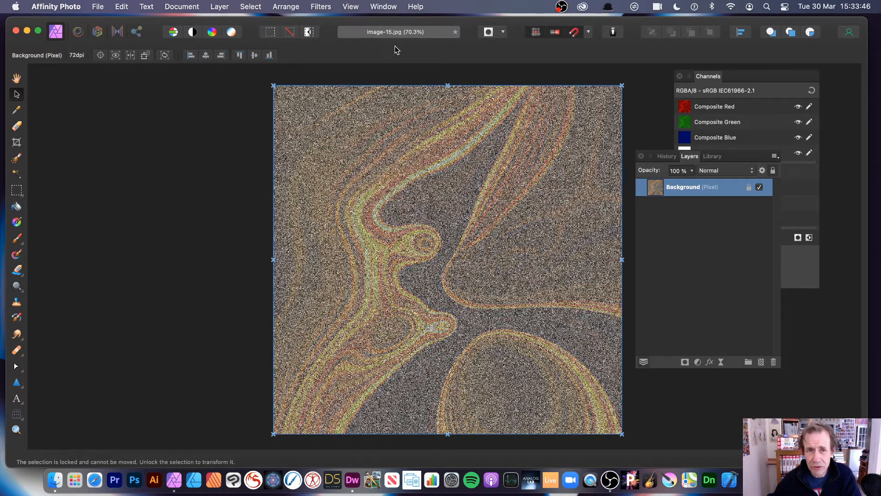
click(321, 6)
click(337, 23)
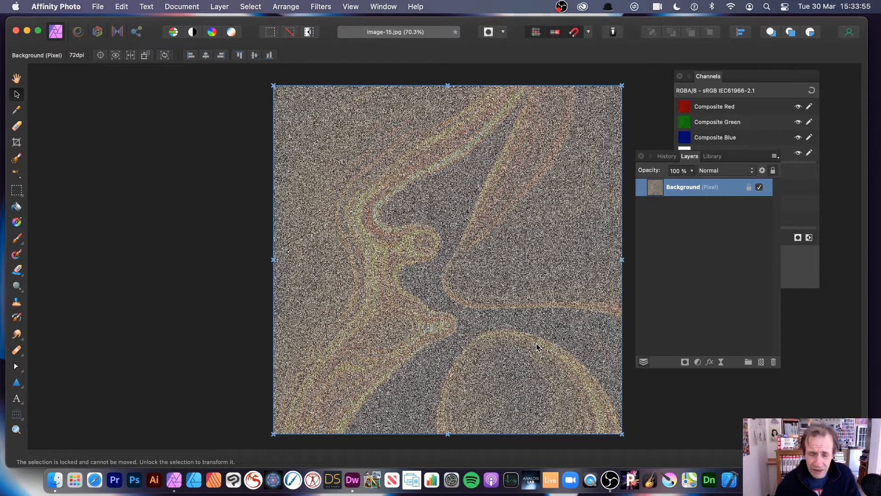
key(super+z)
key(super+z)
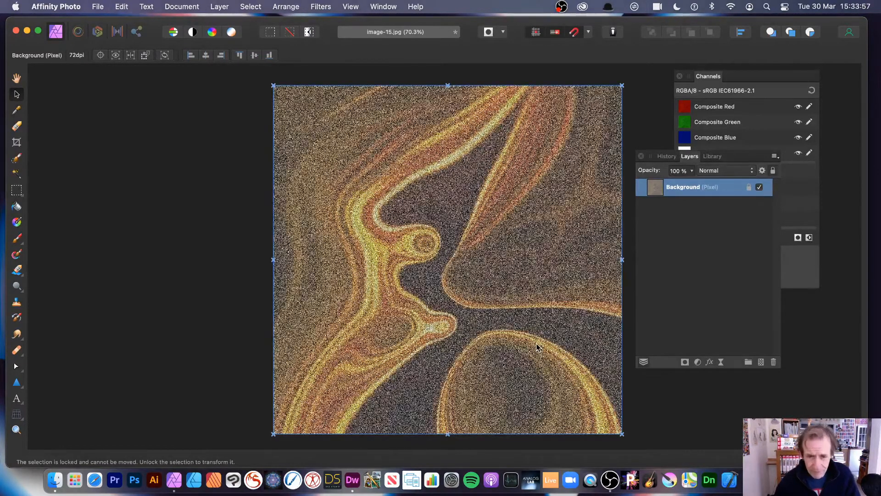
Reapply the last Add Noise filter to the original image and fade it to 46%.
click(320, 7)
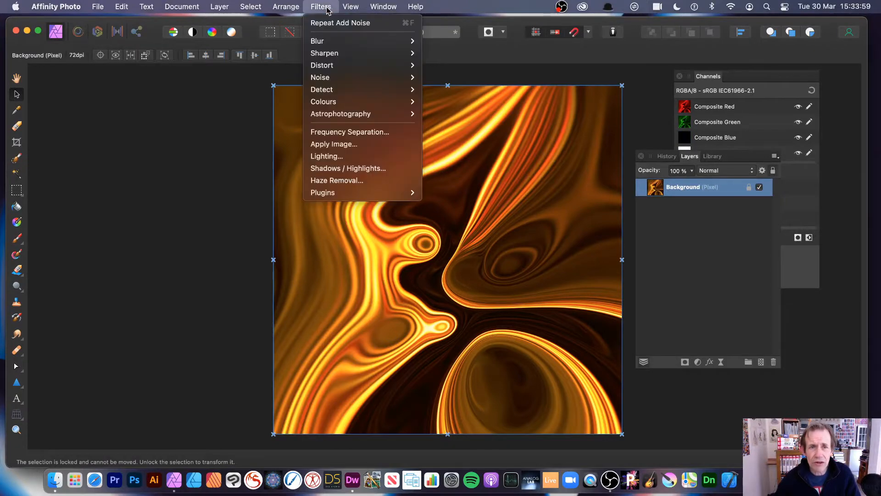
click(324, 27)
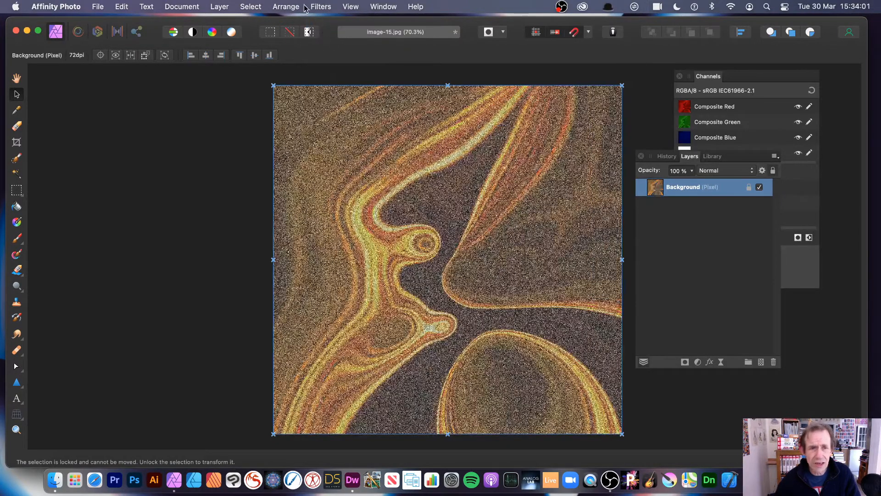
click(220, 6)
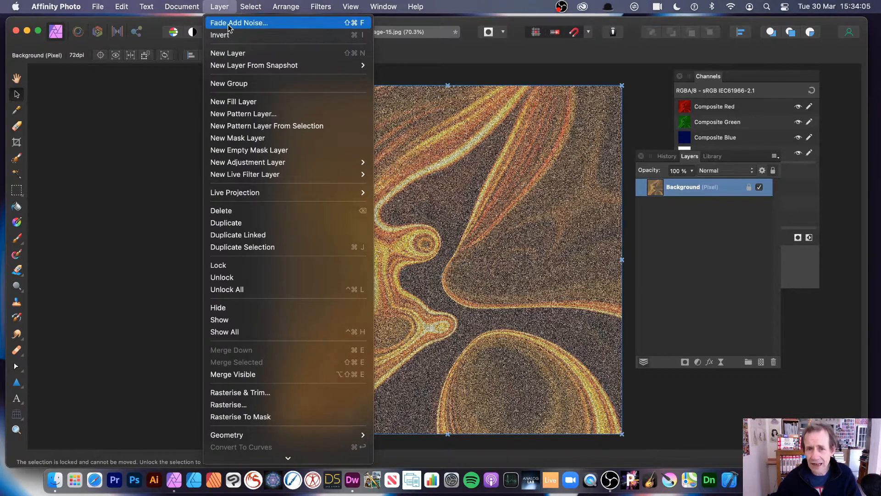
click(228, 24)
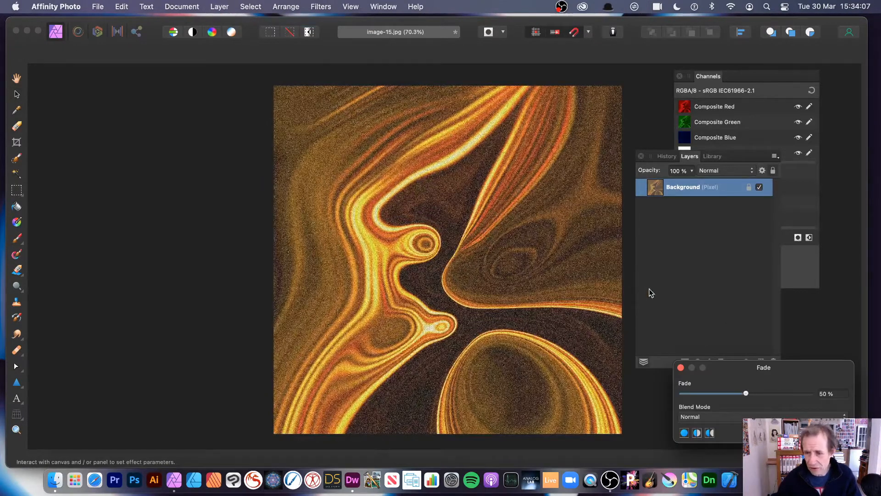
drag(779, 376, 521, 205)
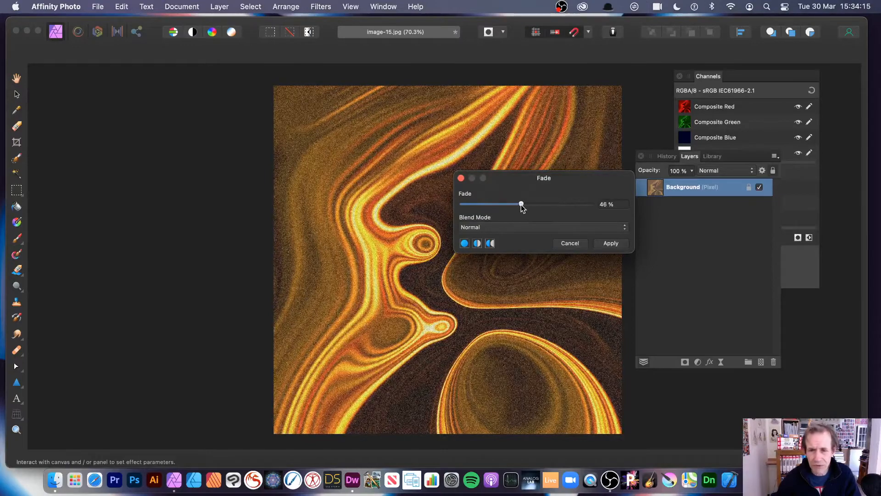
Set the fade's blend mode to Hard Mix, try stronger and weaker fade amounts, and apply the fade.
click(512, 228)
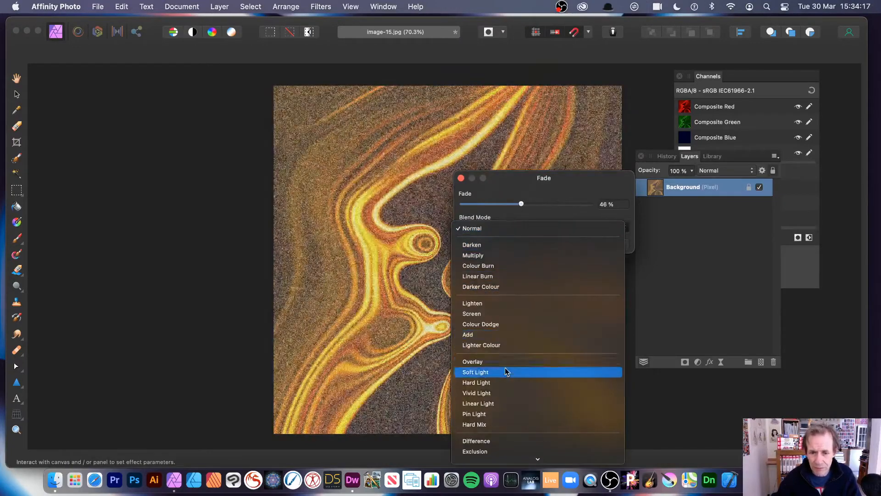
click(500, 428)
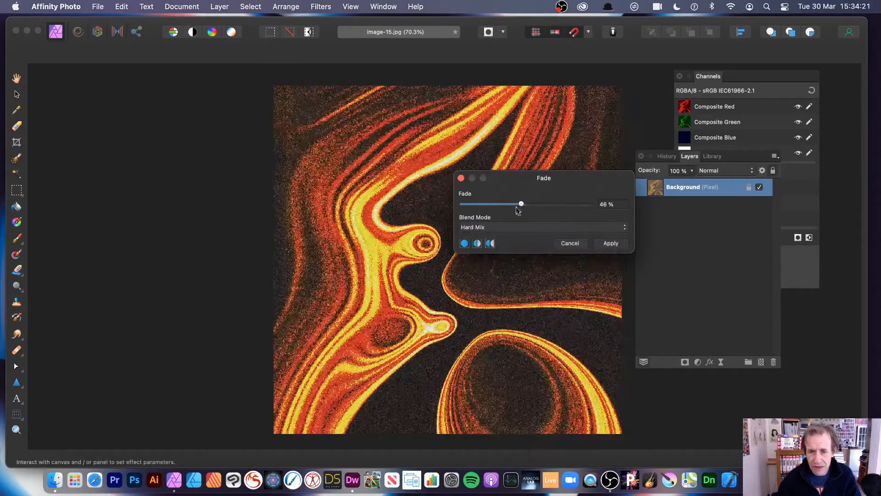
drag(521, 203, 550, 203)
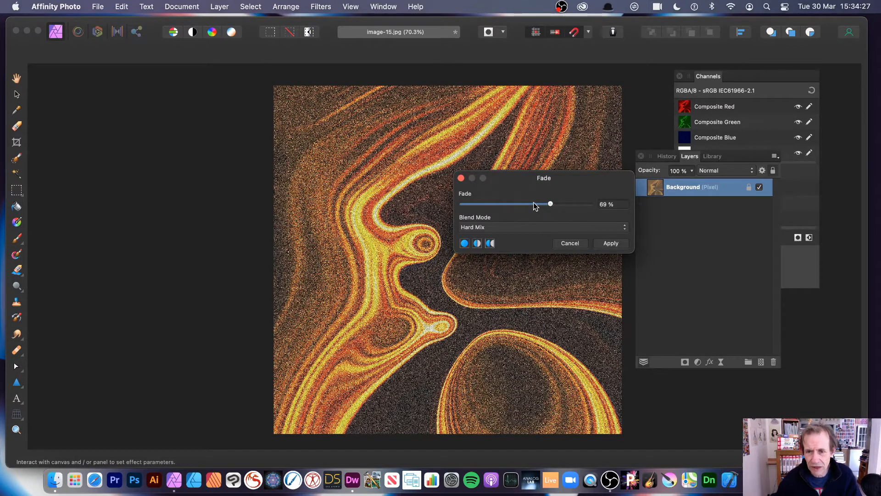
drag(551, 204, 514, 206)
click(611, 242)
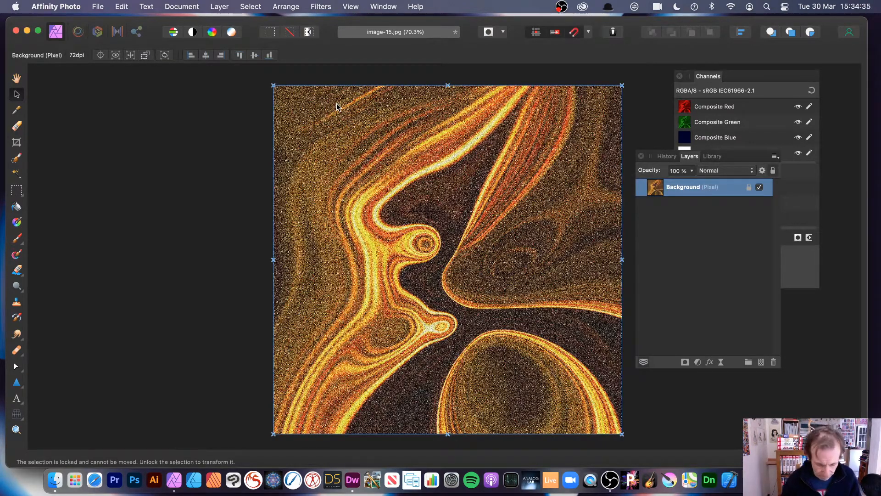
Repeat Add Noise over the faded image, and undo all noise and fade edits back to the original.
click(324, 7)
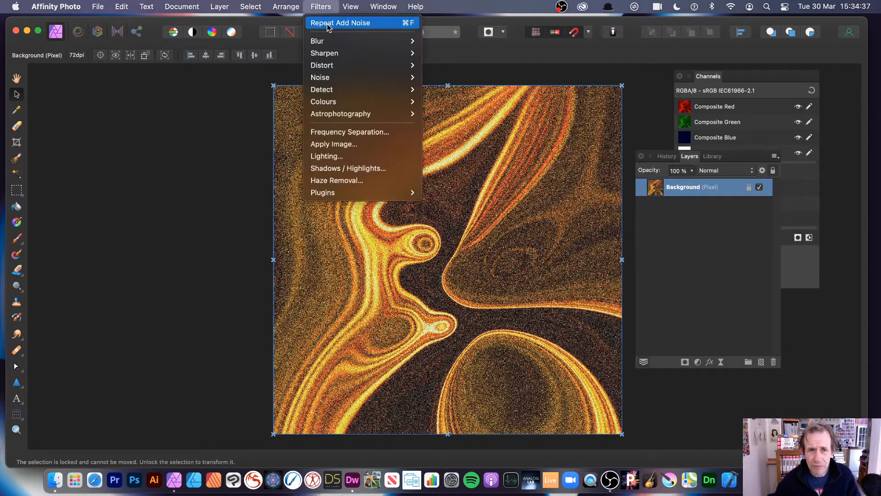
click(329, 25)
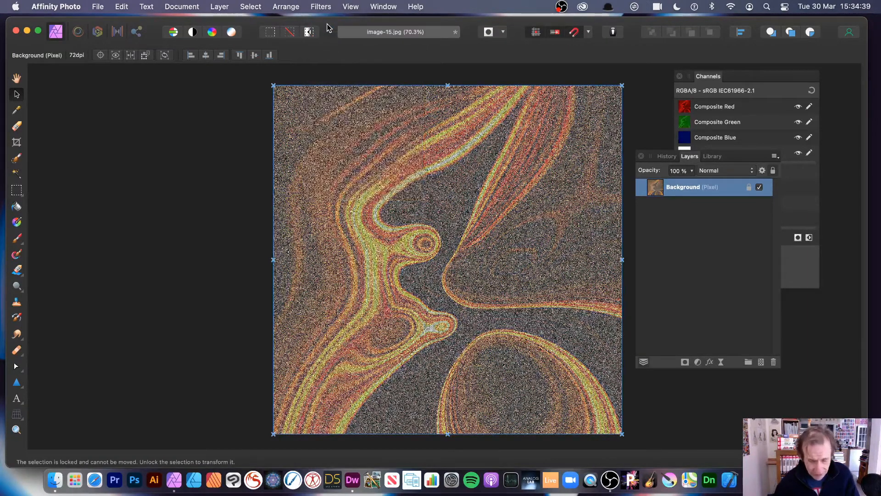
key(super+z)
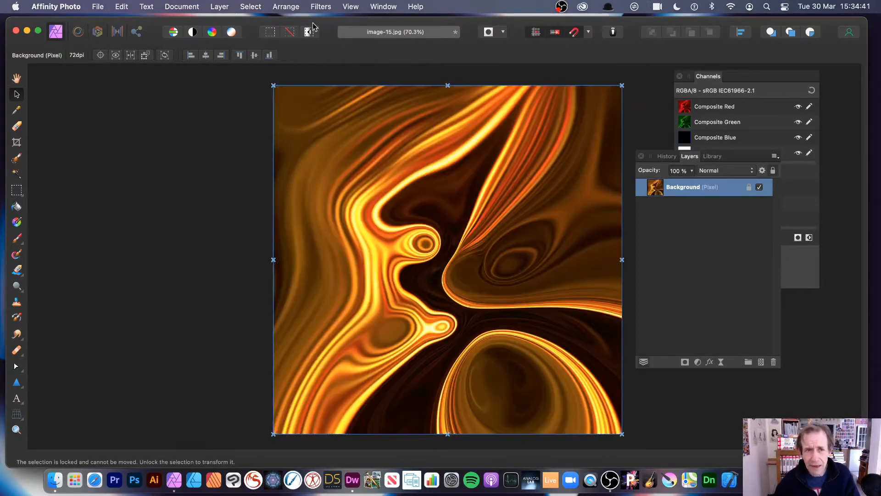
Create a new empty pixel layer and apply monochromatic Uniform Add Noise to it at 100% intensity.
click(220, 6)
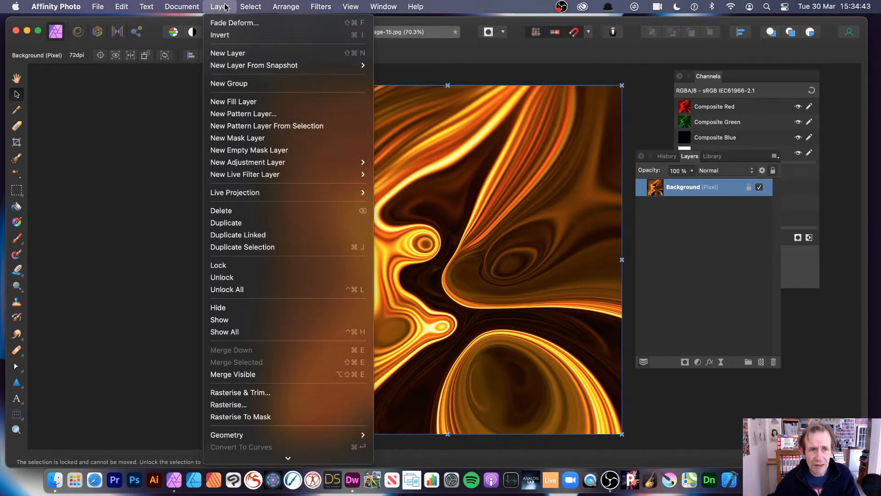
click(237, 53)
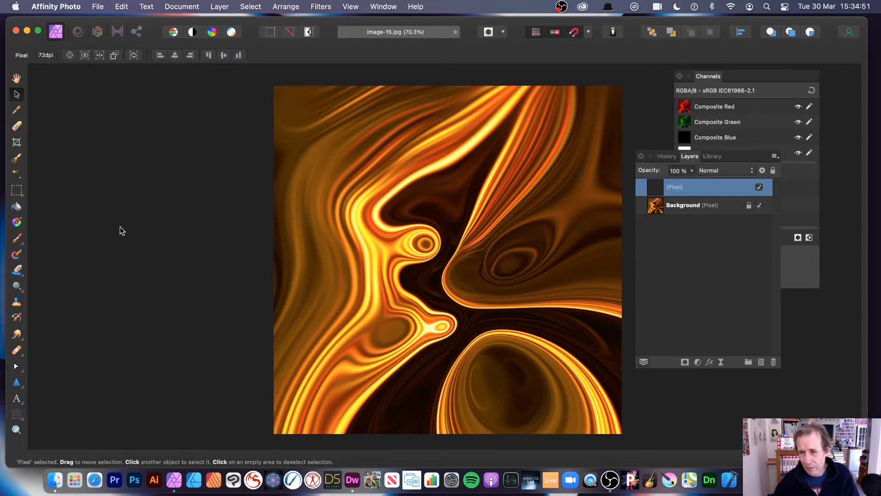
click(321, 7)
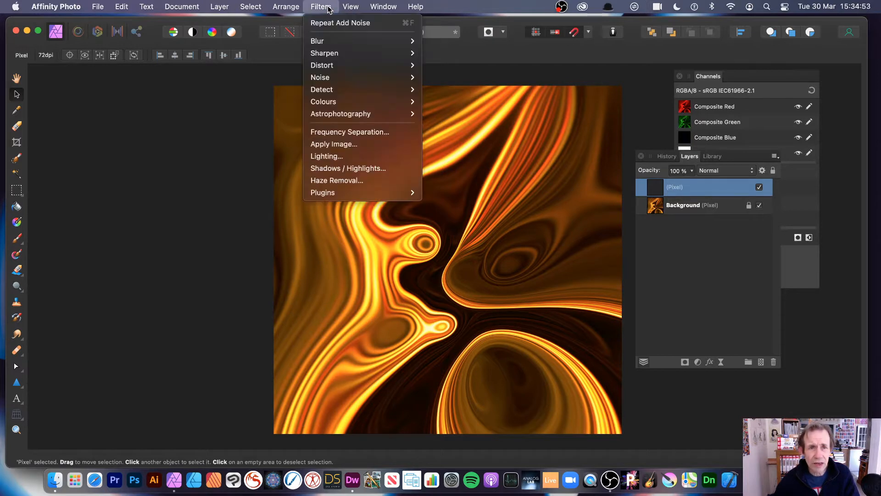
mouse_move(326, 77)
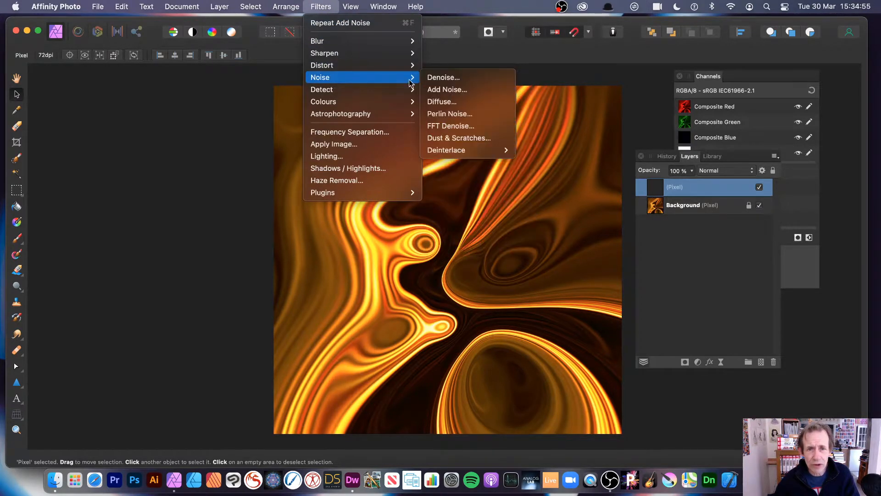
click(453, 89)
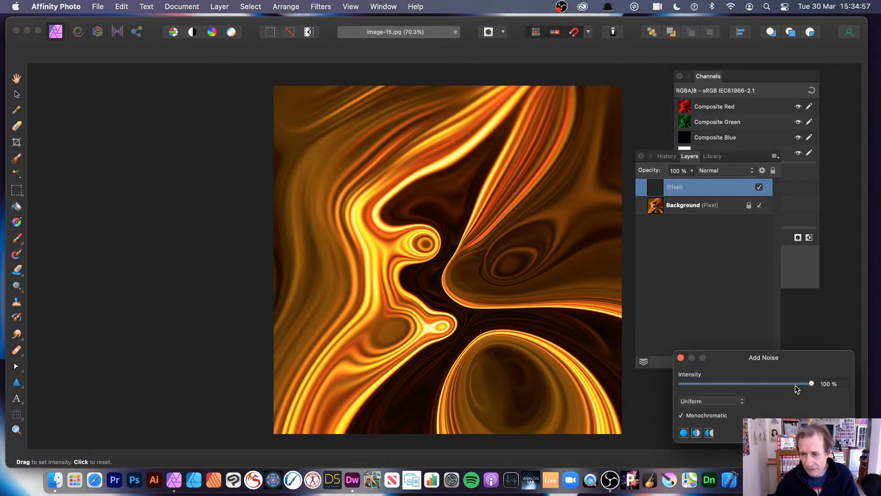
drag(820, 358, 517, 221)
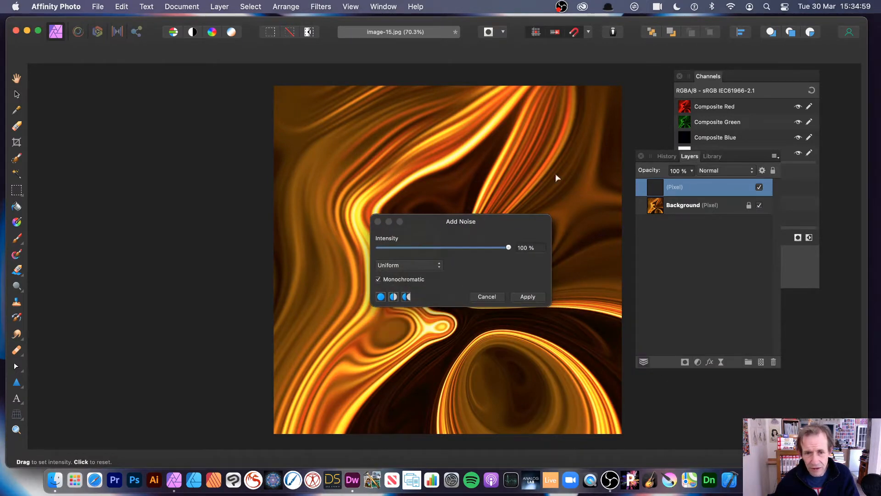
click(526, 297)
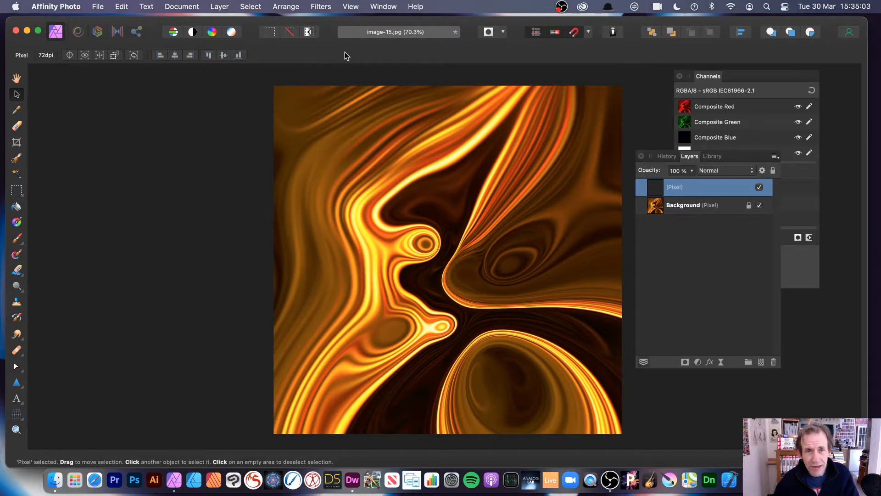
Draw a white rectangle with no stroke covering the whole canvas.
click(17, 382)
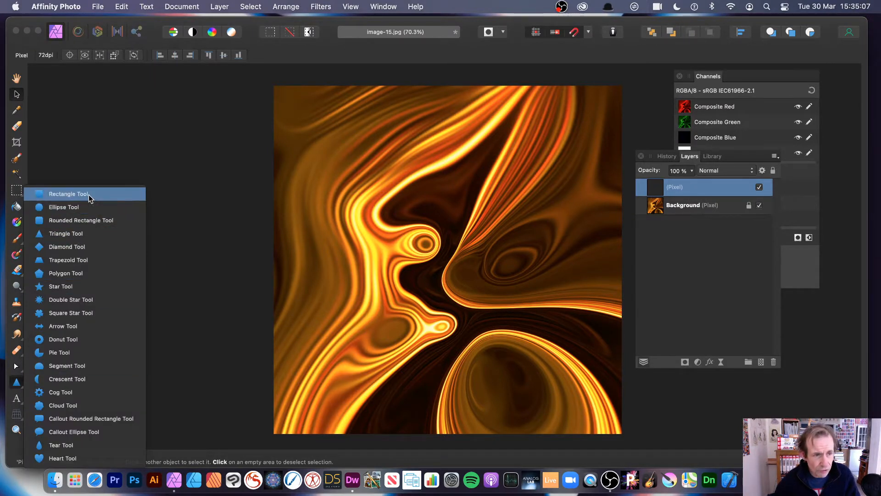
click(88, 194)
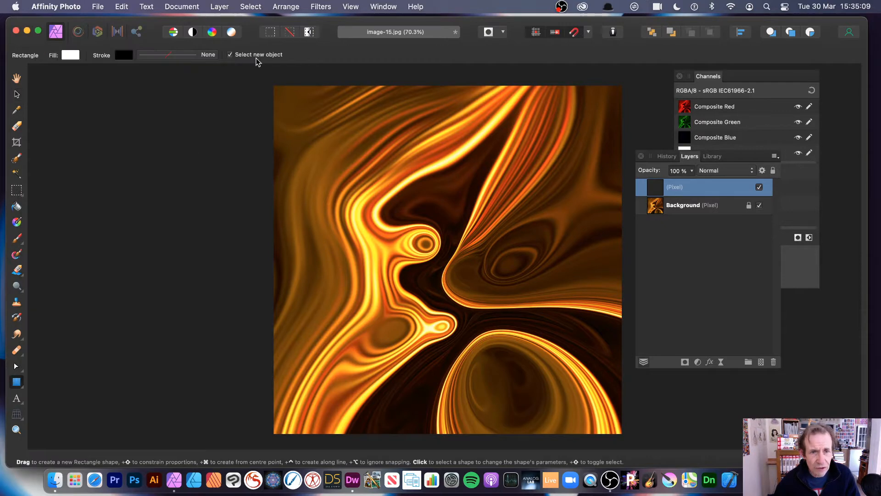
drag(273, 86, 622, 433)
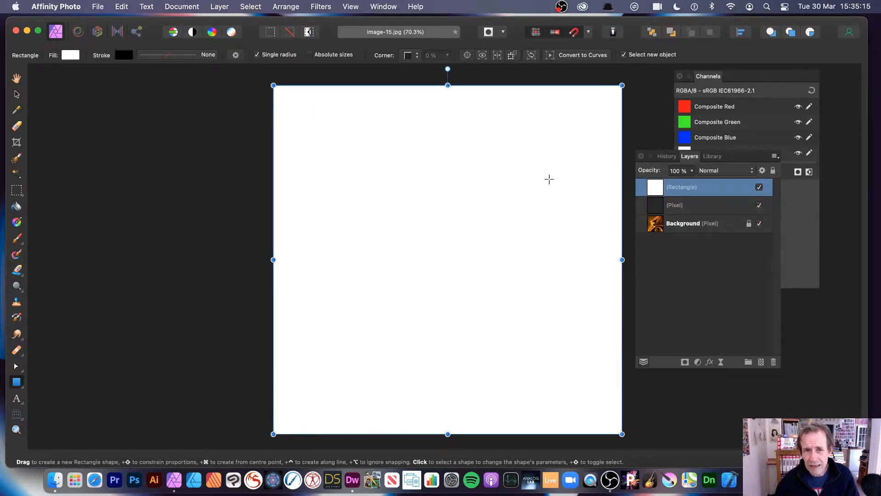
Start the Add Noise filter on the white rectangle and turn off Monochromatic for coloured noise.
click(320, 6)
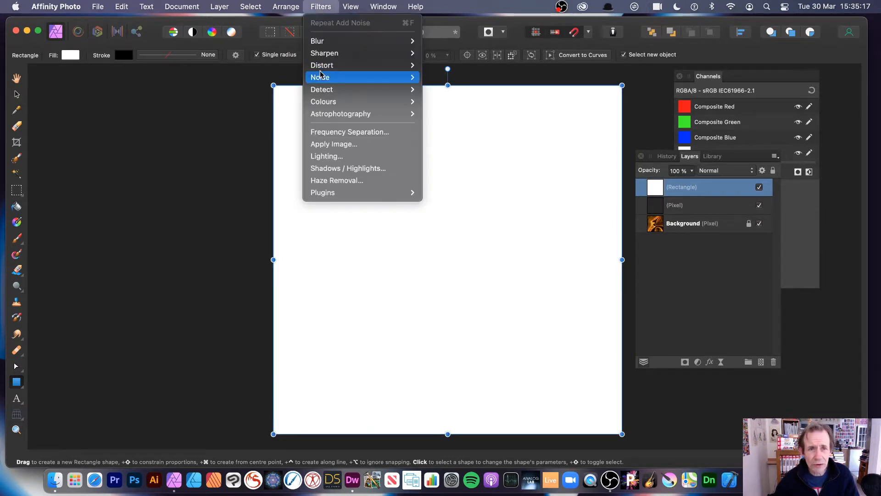
mouse_move(322, 52)
mouse_move(325, 77)
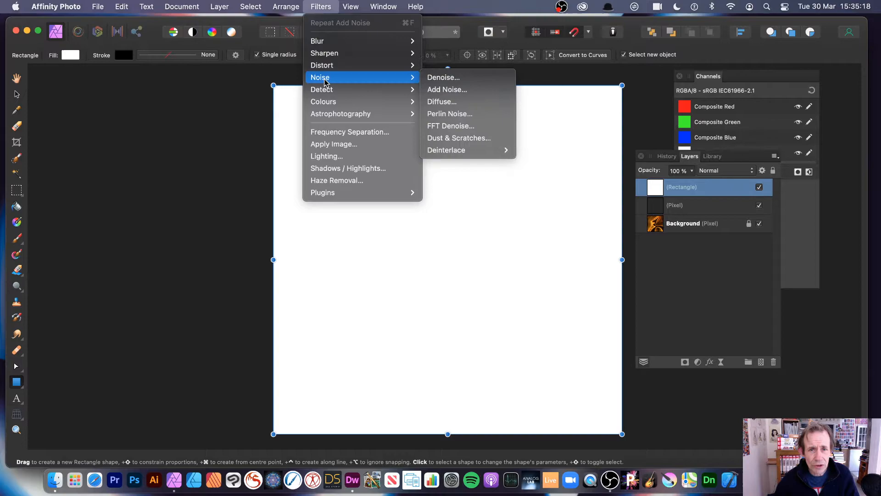
click(446, 89)
drag(739, 358, 599, 286)
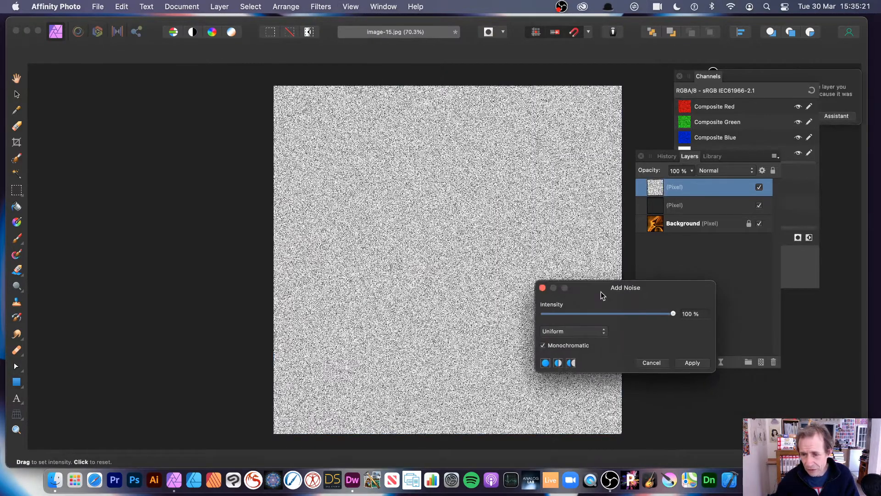
click(540, 345)
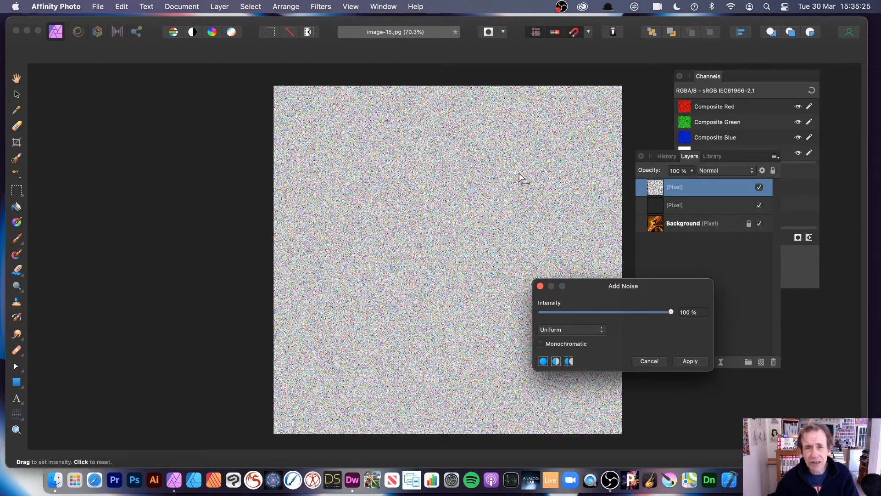
drag(505, 187, 748, 207)
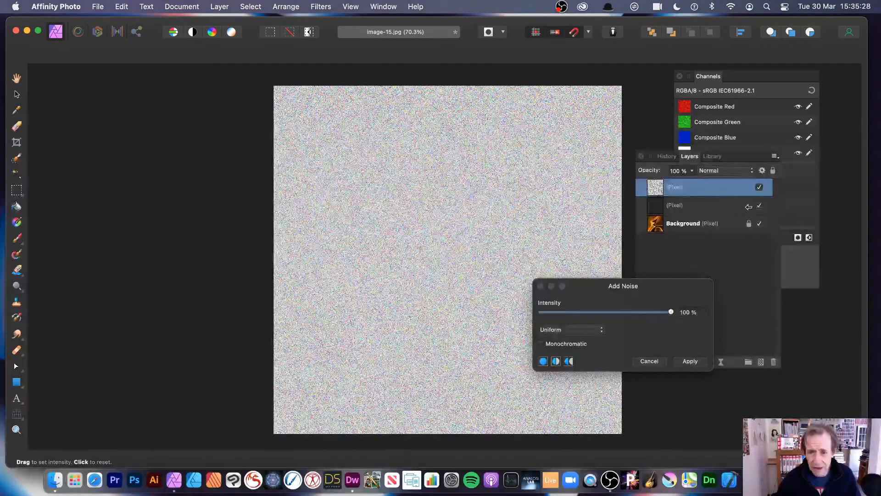
Compare Gaussian with Uniform noise, keep Uniform at 100% intensity, and apply the filter.
click(547, 331)
click(556, 321)
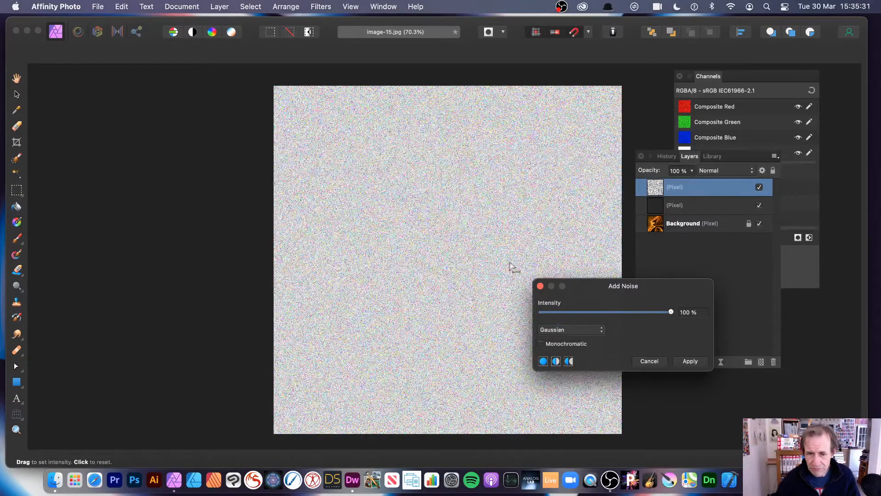
click(580, 330)
click(581, 340)
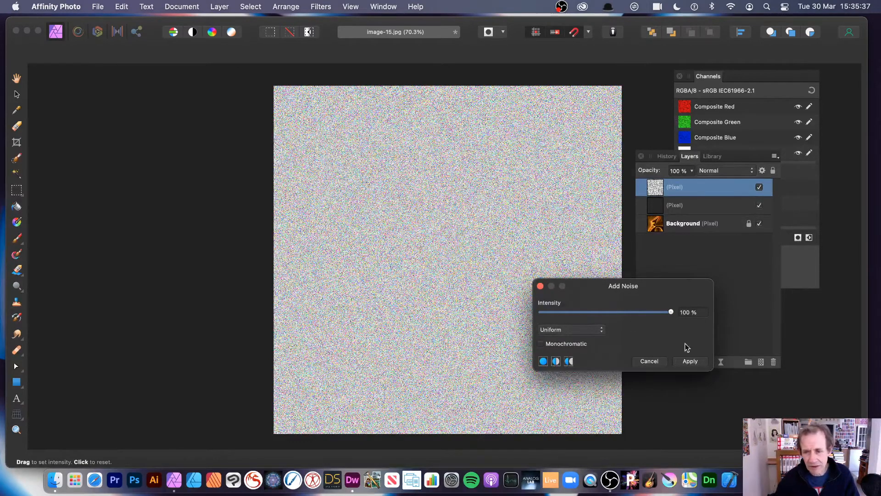
click(697, 364)
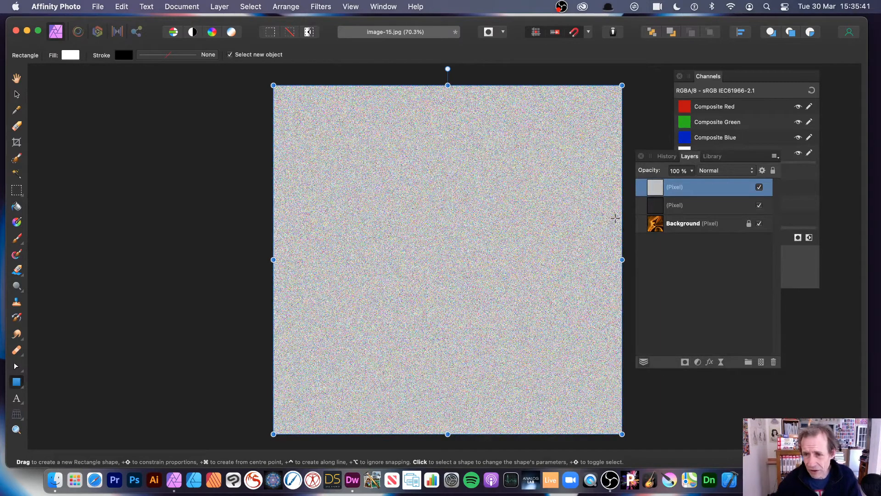
Delete the empty pixel layer between the noise layer and the Background, and reselect the noise layer.
click(697, 214)
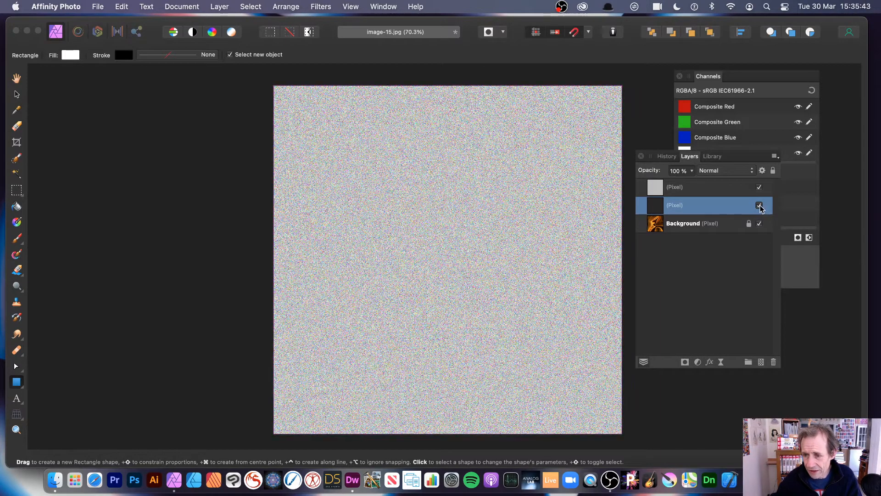
click(775, 362)
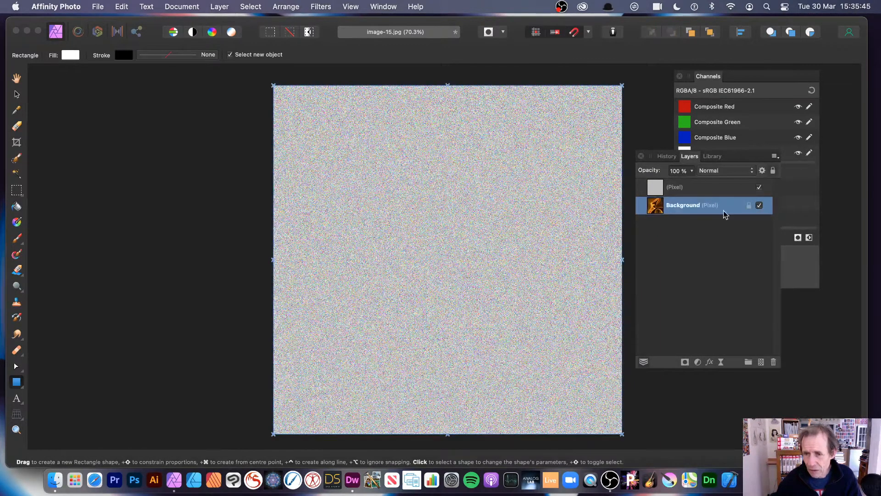
click(682, 189)
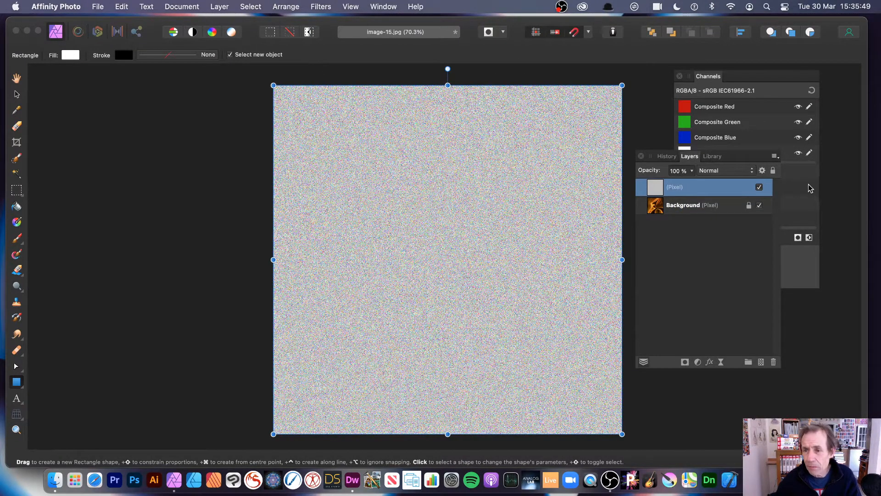
Set the noise layer's blend mode to Vivid Light and its opacity to 64%.
click(709, 171)
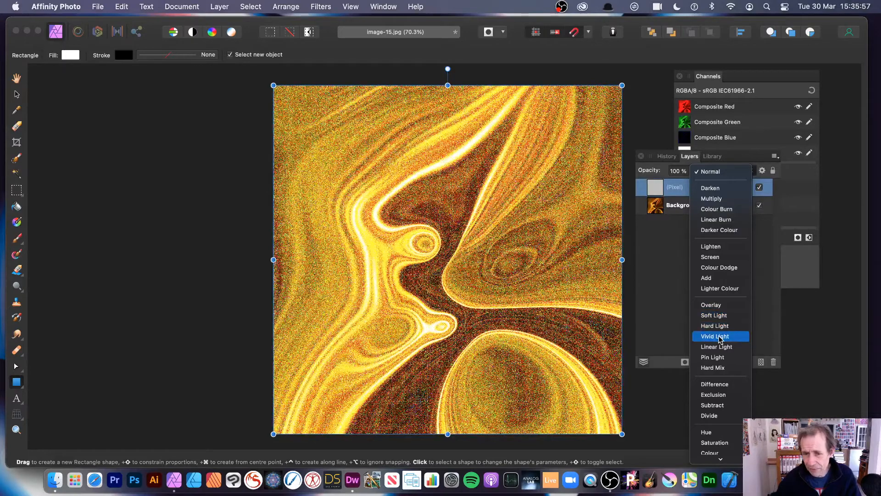
click(718, 337)
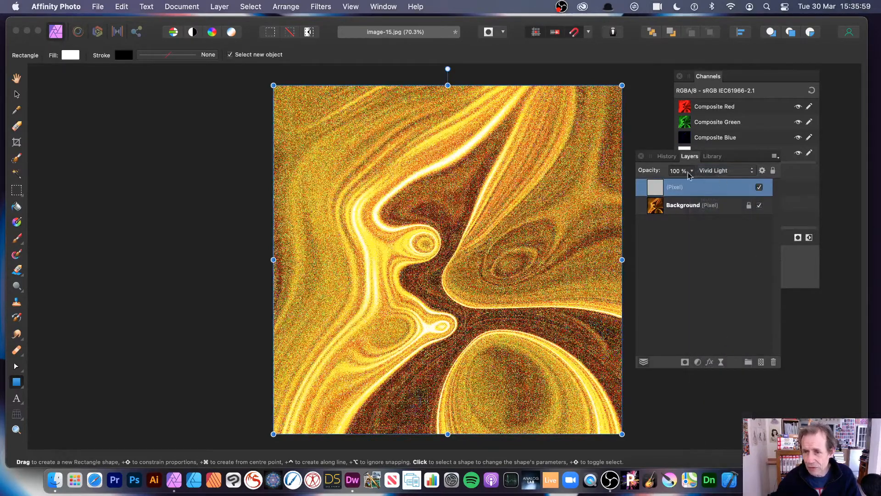
drag(693, 174, 661, 185)
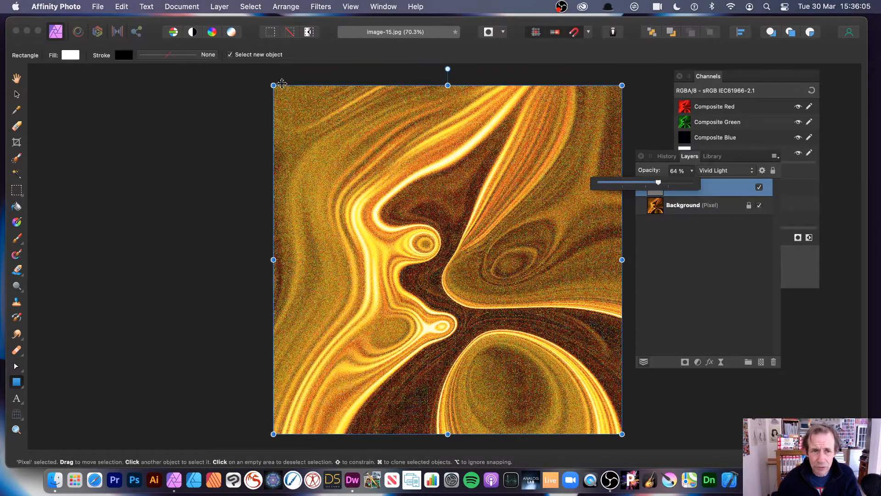
Shrink the noise layer from its upper-left corner and move the patch to the upper part of the image.
drag(273, 86, 425, 199)
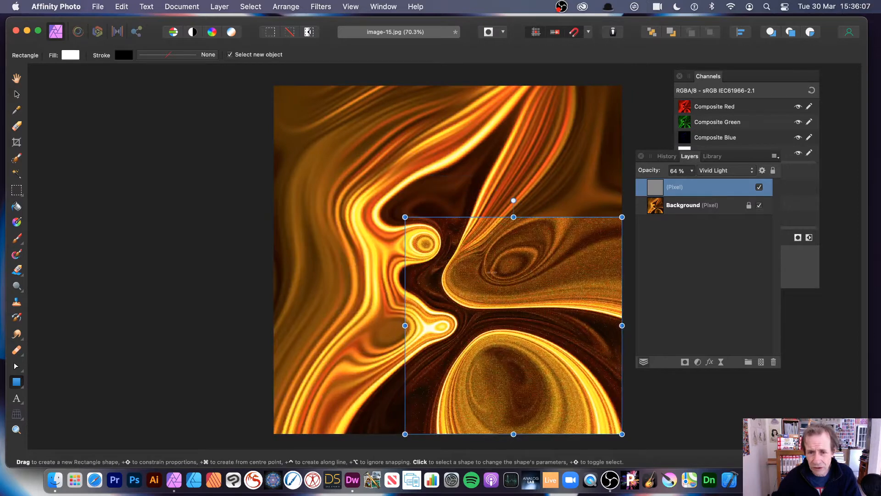
click(18, 95)
drag(531, 320, 417, 187)
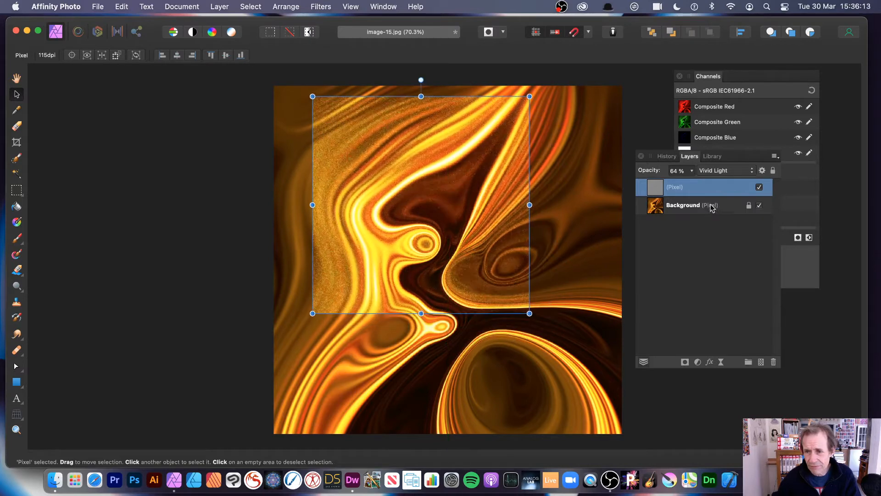
Raise the noise patch's opacity to 100% and shift it slightly down and to the left.
click(693, 170)
drag(692, 182, 729, 182)
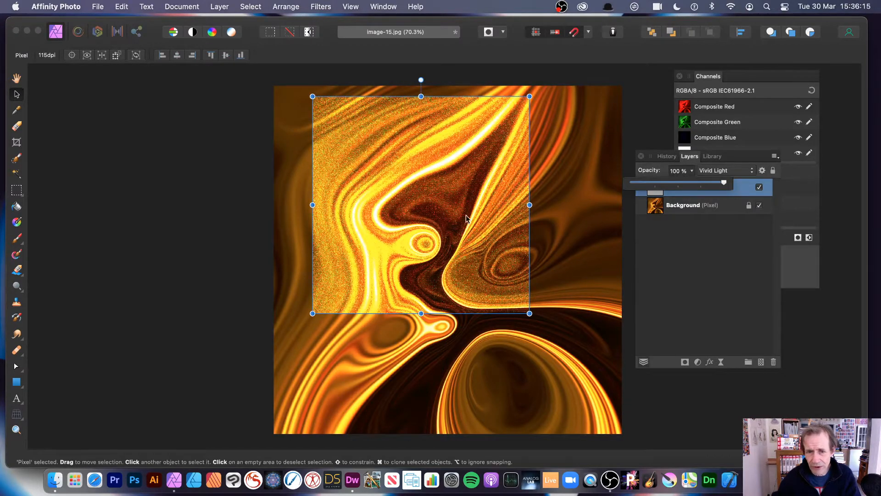
drag(436, 163, 417, 167)
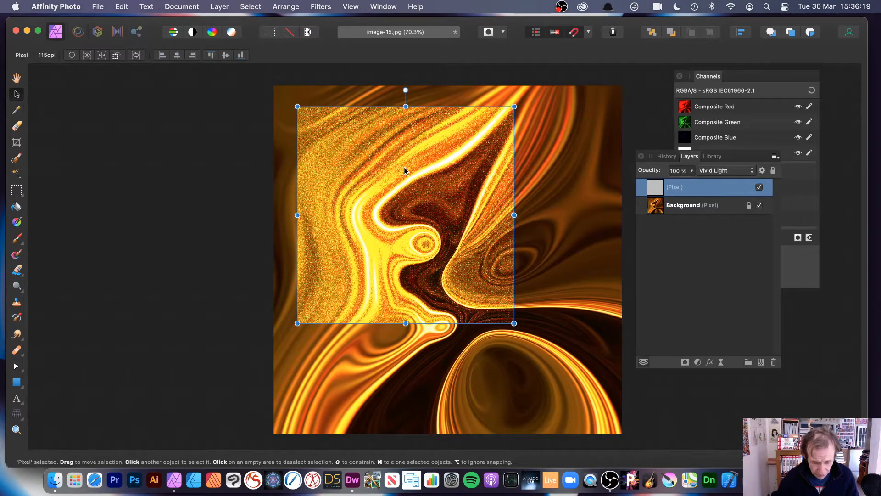
Clone the noise patch several times and spread the overlapping copies across the image.
mouse_move(403, 167)
mouse_down()
mouse_move(511, 251)
mouse_move(403, 307)
mouse_up()
mouse_move(358, 349)
mouse_down()
mouse_move(423, 249)
mouse_move(522, 163)
mouse_move(431, 90)
mouse_move(334, 109)
mouse_move(287, 173)
mouse_up()
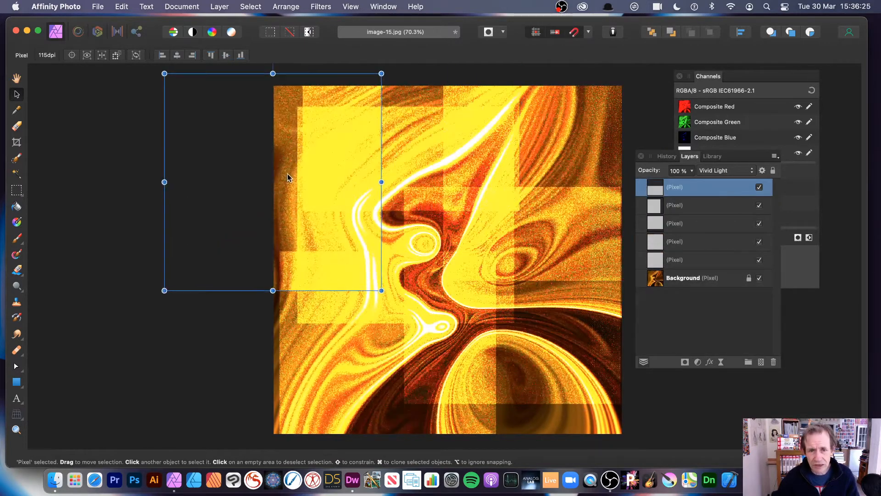
drag(294, 97, 227, 268)
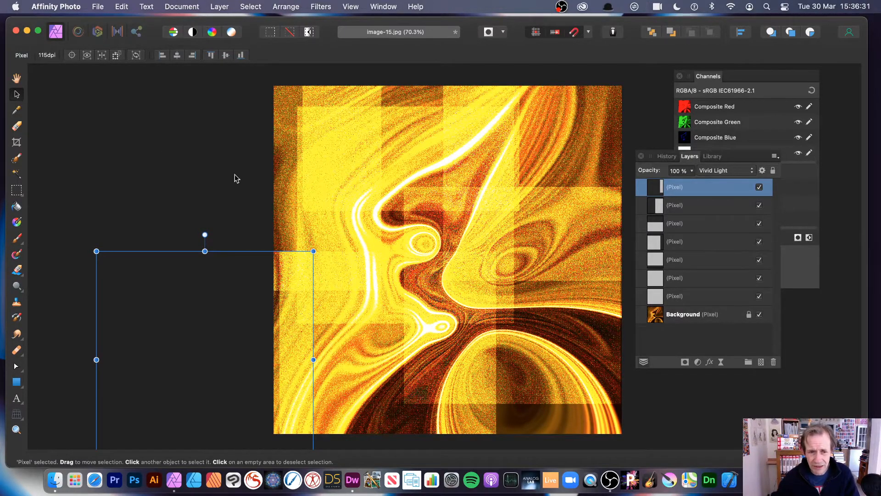
Rotate the newest noise copy by about -53.6° and move it over the image's lower-left area.
drag(291, 295, 348, 284)
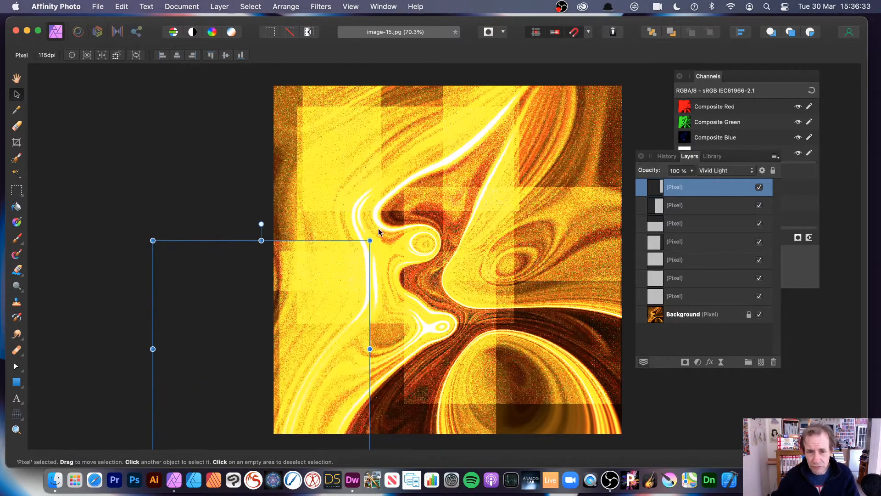
drag(371, 237, 453, 375)
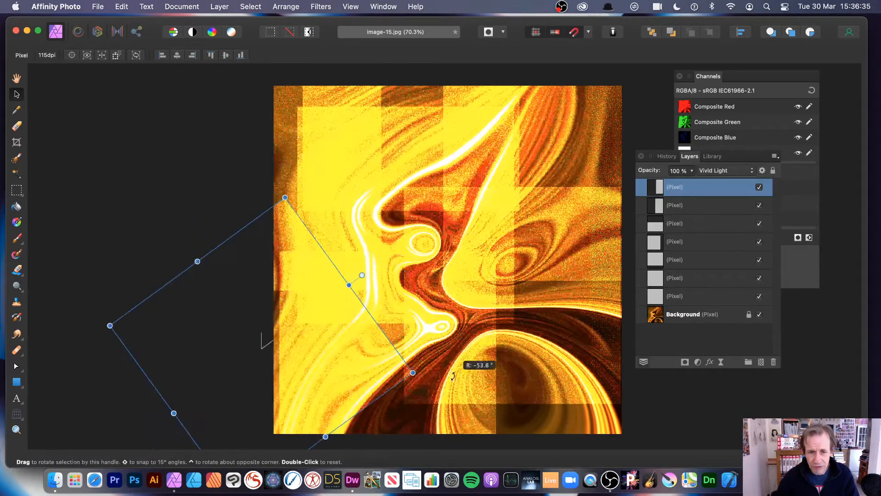
drag(299, 341, 411, 306)
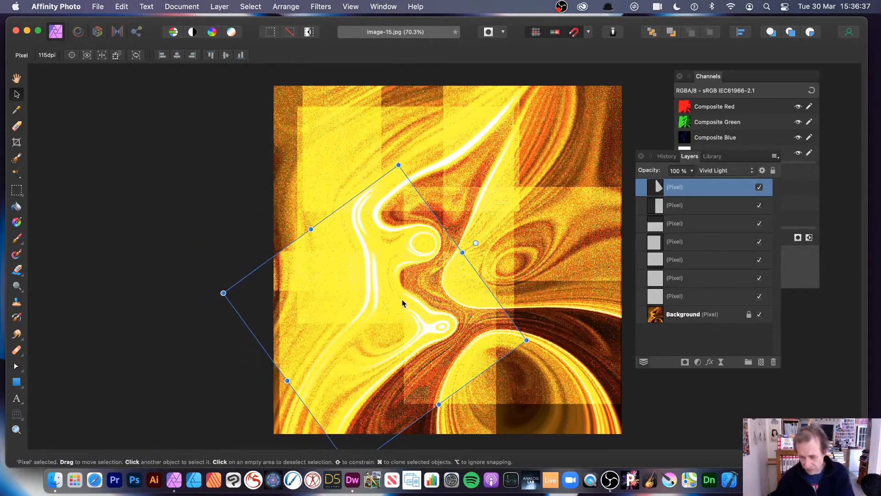
Undo the rotation, moves and creation of the most recent noise copies.
click(186, 211)
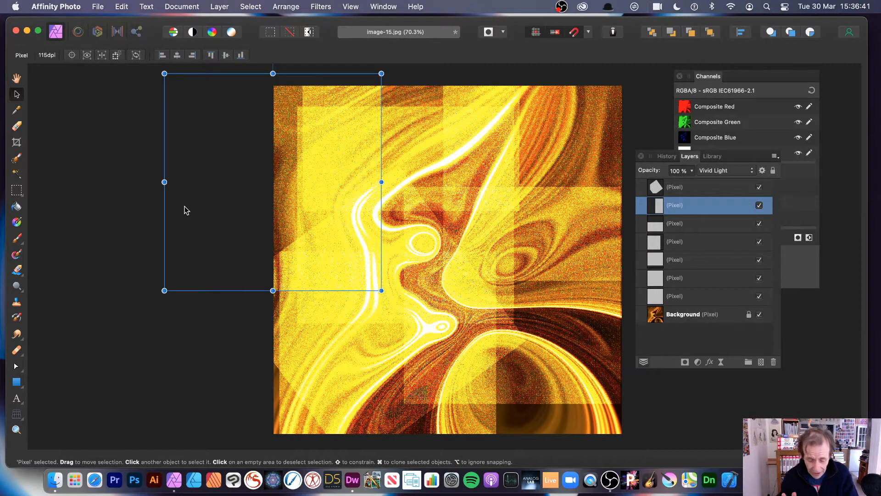
key(super+z)
key(super+z)
key(super+z)
key(super+z)
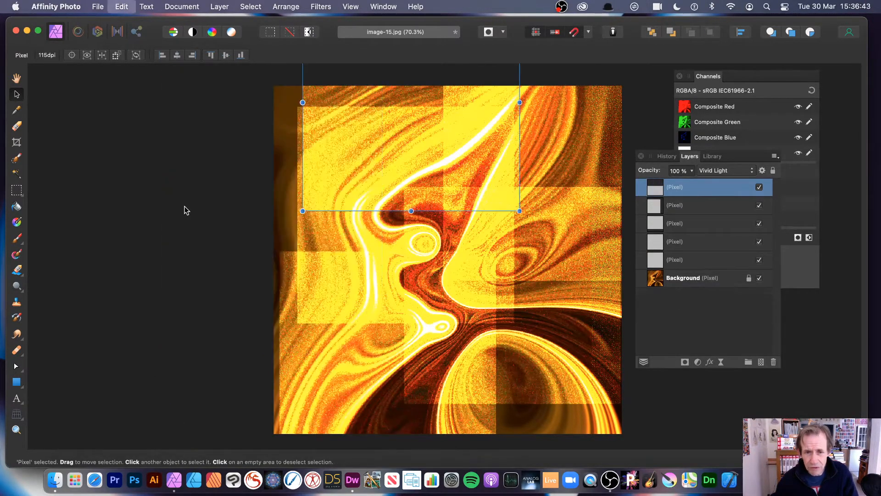
Undo all the noise copies, blending and noise-layer work, and delete the remaining pixel layer above the Background.
key(super+z)
key(super+z)
key(super+z)
key(super+z)
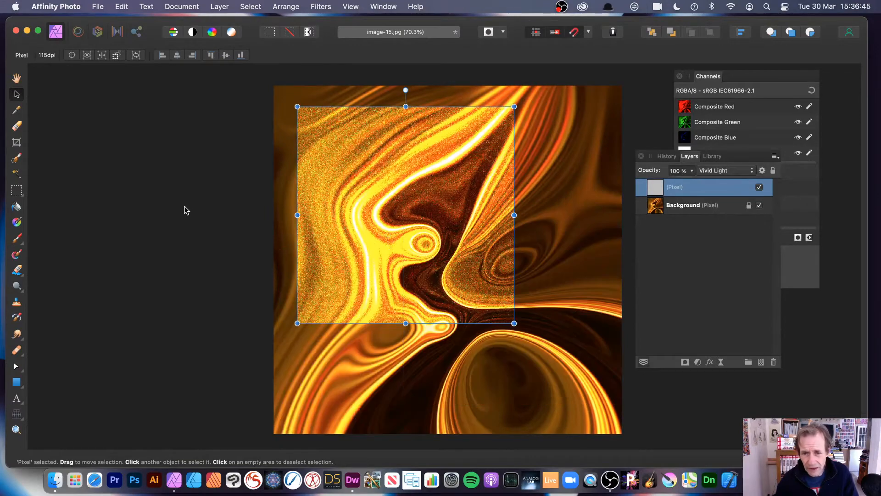
key(super+z)
key(super+z)
key(super+z)
key(super+z)
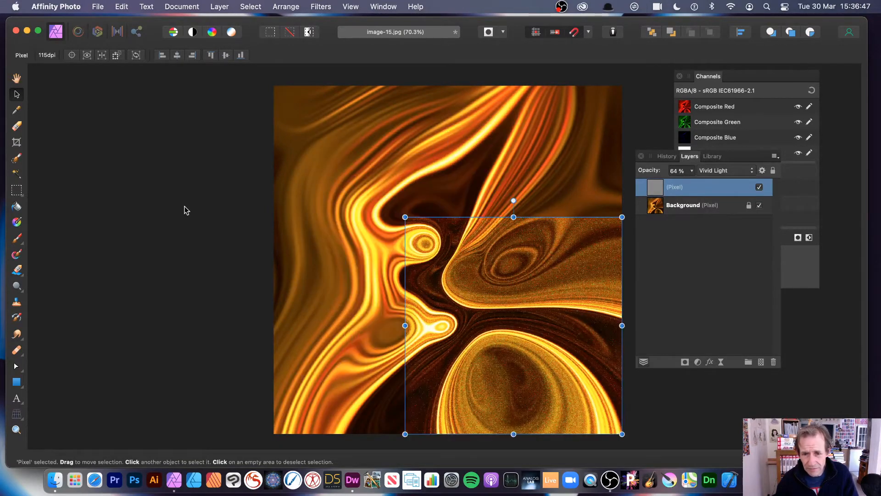
key(super+z)
key(super+z)
key(super+z)
key(super+z)
key(super+z)
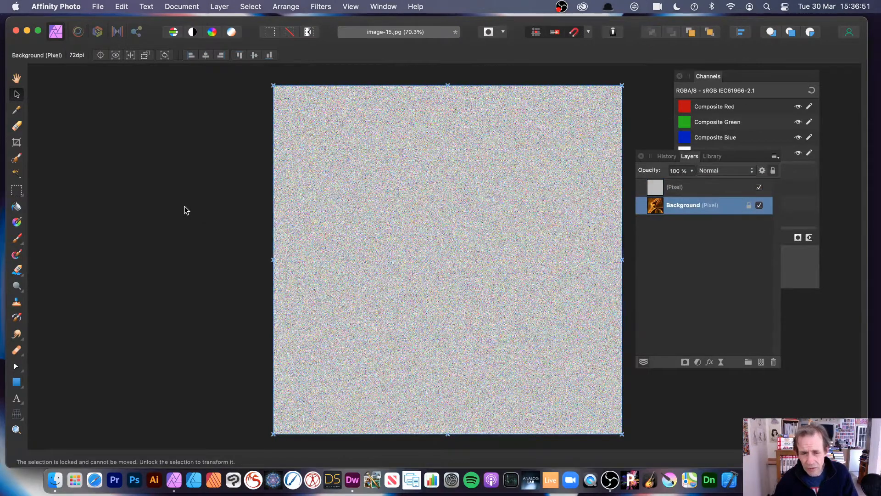
key(super+z)
key(super+z)
key(super+z)
key(super+z)
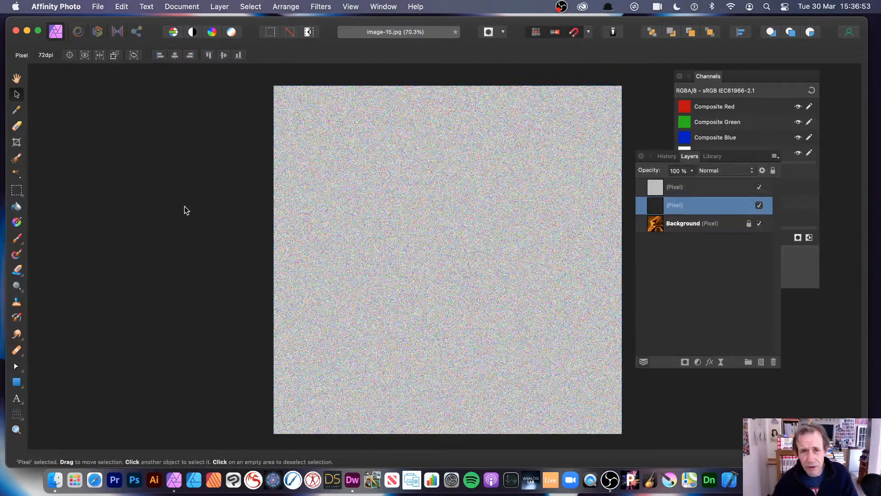
key(super+z)
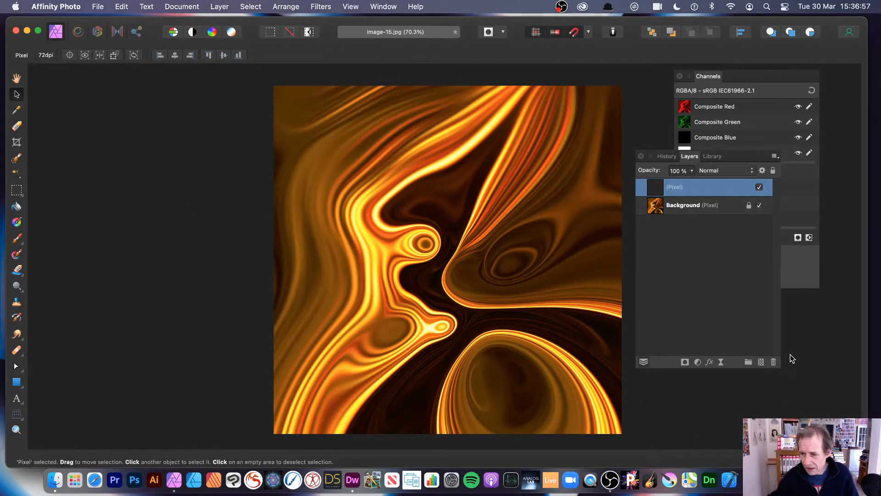
click(773, 362)
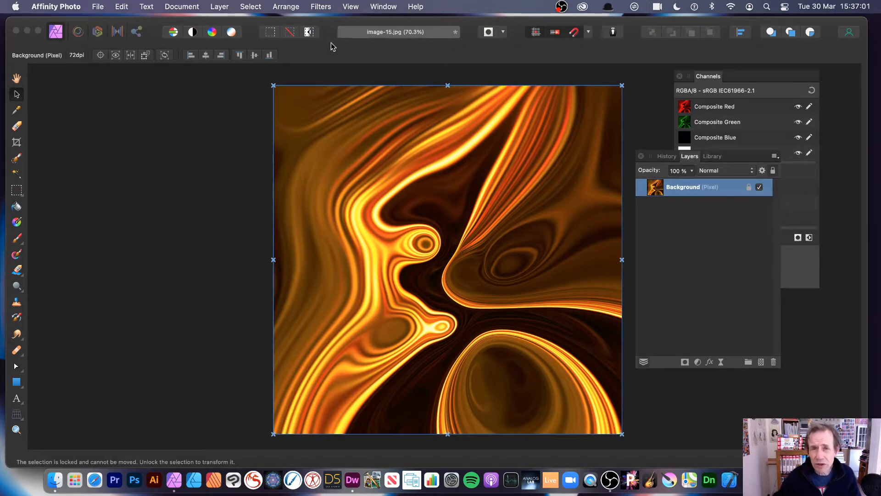
click(345, 7)
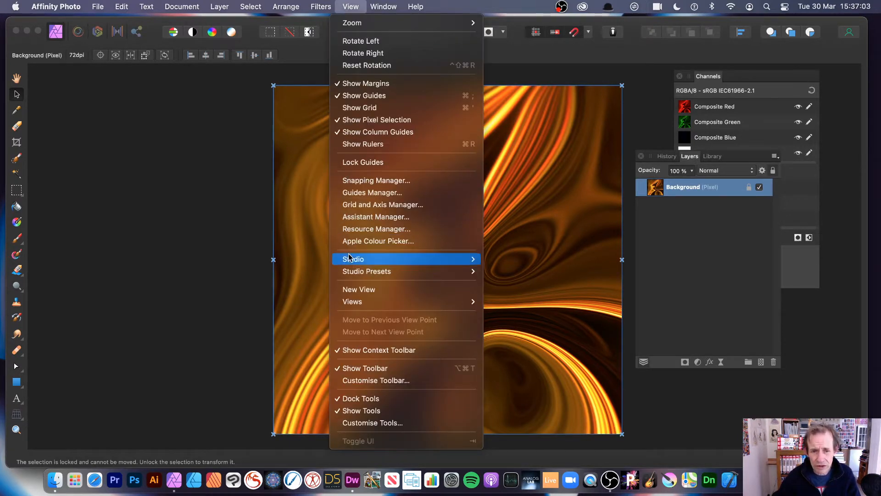
mouse_move(465, 259)
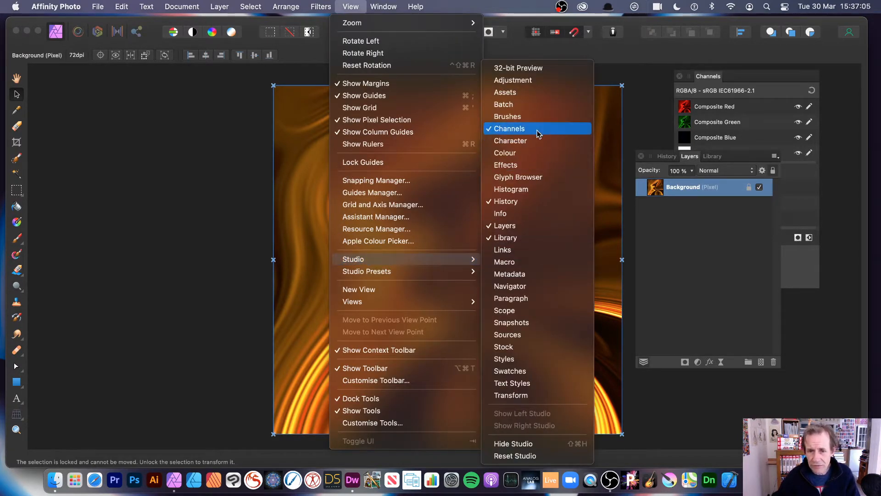
click(765, 258)
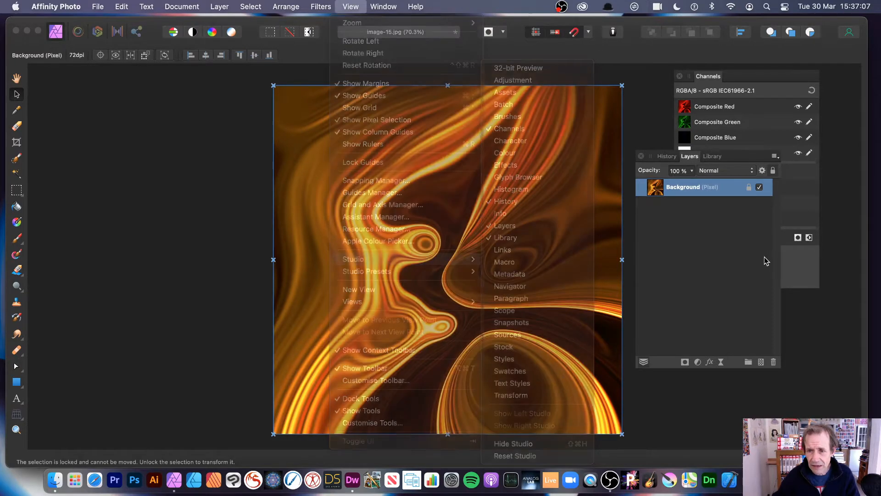
click(350, 6)
mouse_move(459, 259)
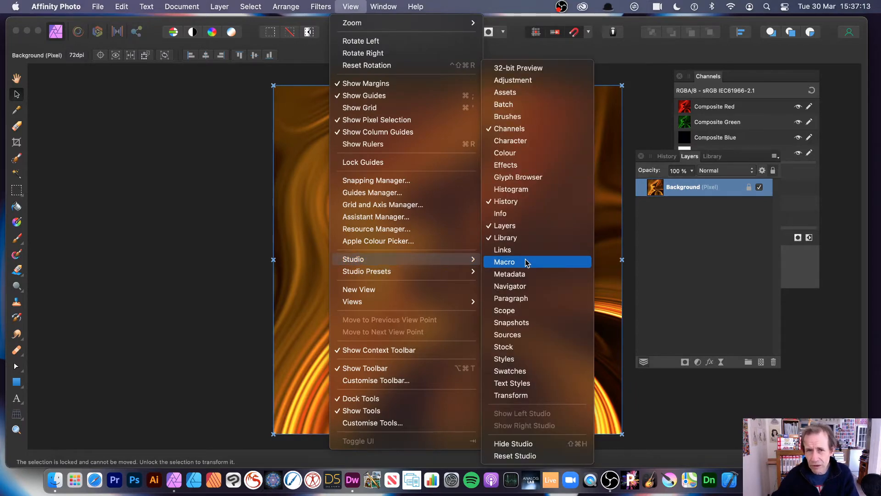
click(771, 342)
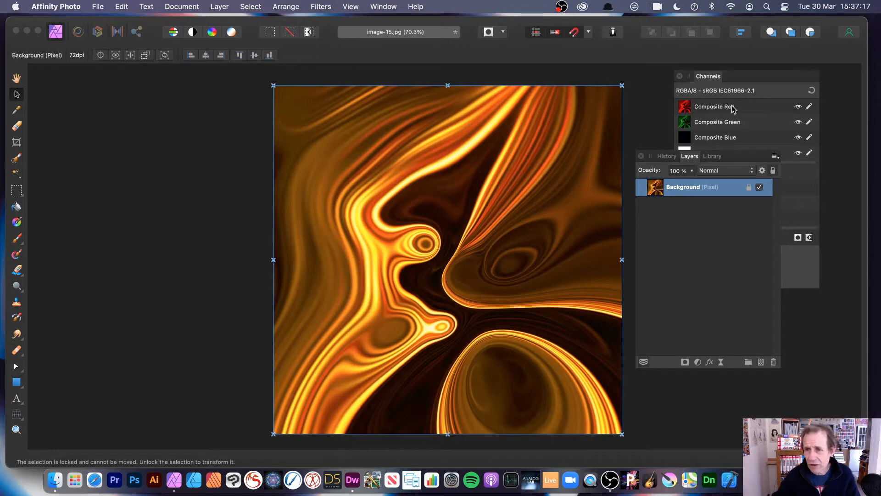
Isolate the Composite Red channel, repeat Add Noise on it alone, and reset the channels to the full-colour image.
click(717, 78)
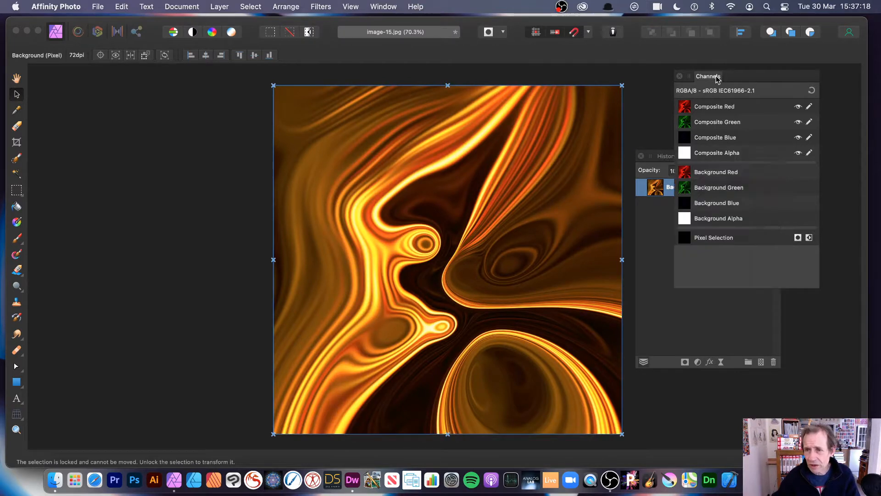
click(730, 113)
click(321, 6)
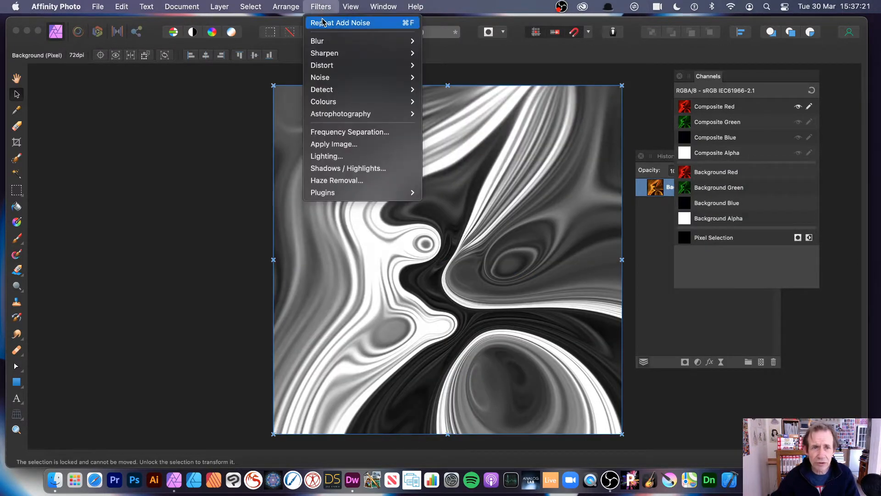
click(324, 24)
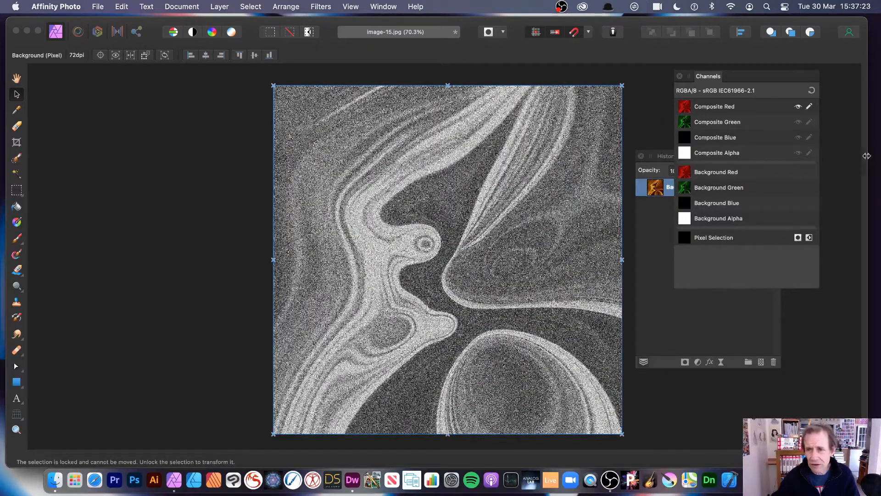
click(812, 92)
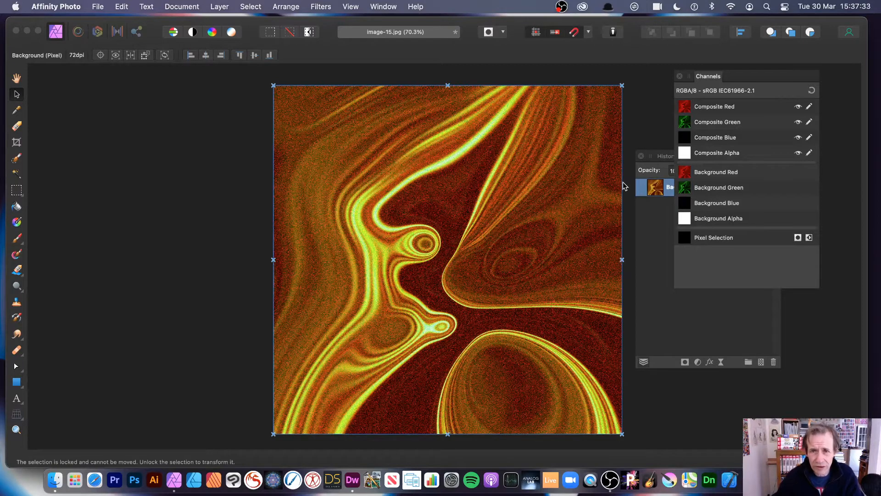
Undo the red-channel noise, reset the channels and move the Channels panel clear of the Layers panel.
key(super+z)
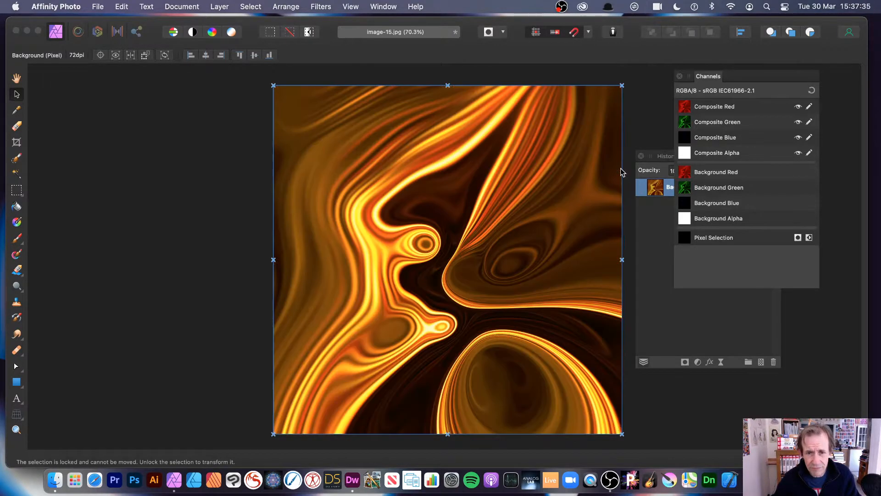
click(812, 91)
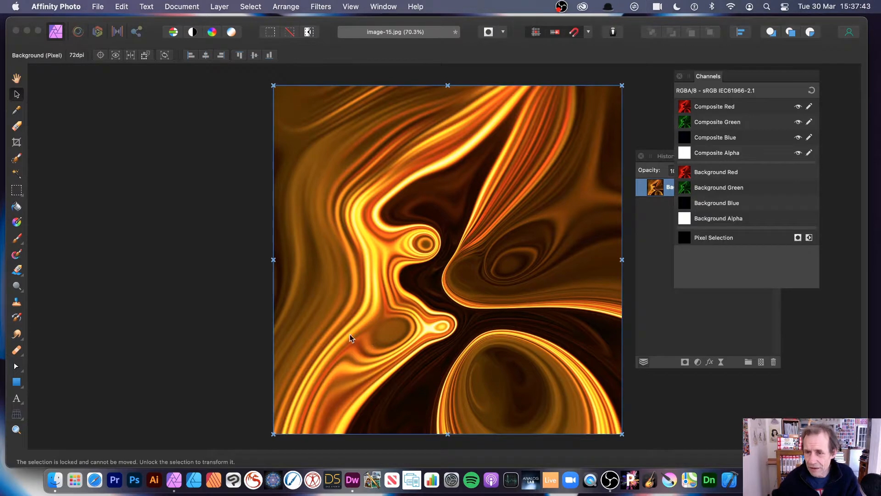
drag(708, 79, 804, 94)
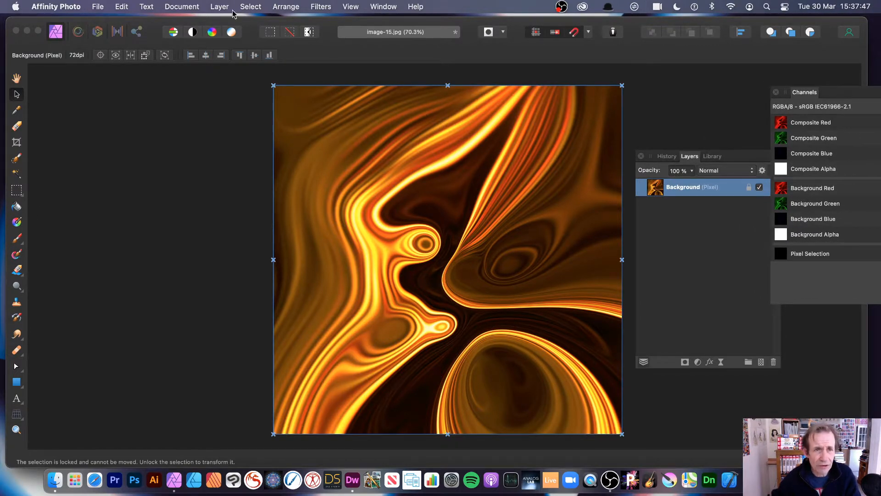
click(250, 6)
mouse_move(260, 166)
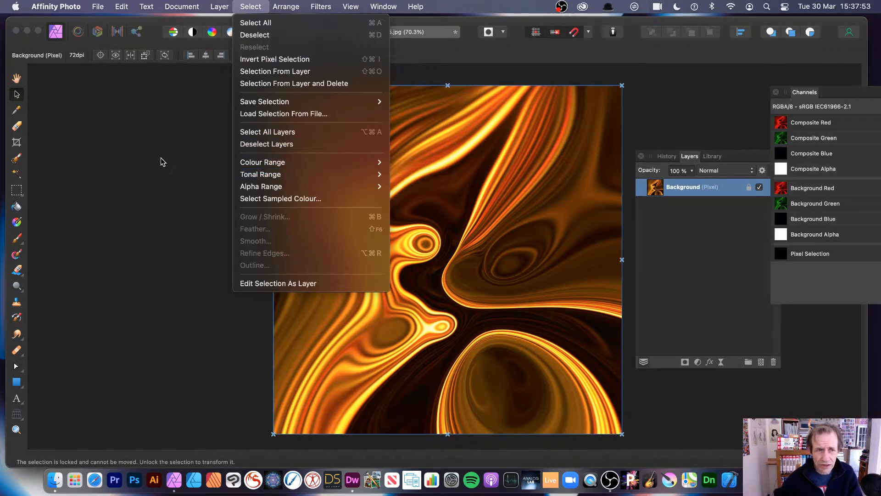
click(133, 153)
Draw a roughly circular selection from its centre over the image's upper-middle area with the Elliptical Marquee tool.
click(17, 194)
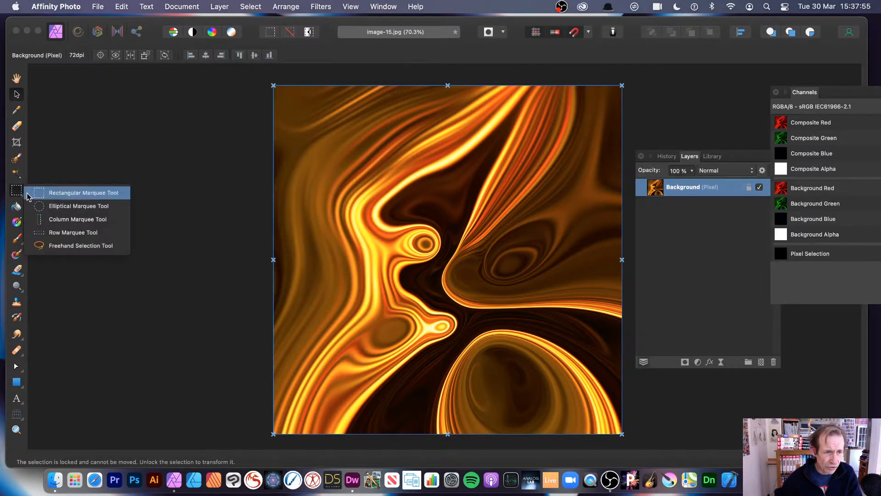
click(82, 208)
drag(416, 233, 510, 325)
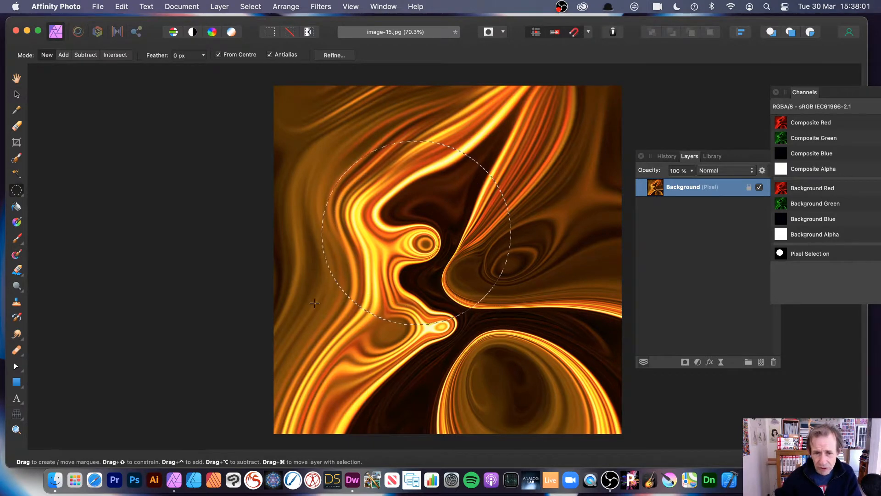
Apply Add Noise inside the circular selection with Gaussian distribution at 100% intensity.
click(321, 9)
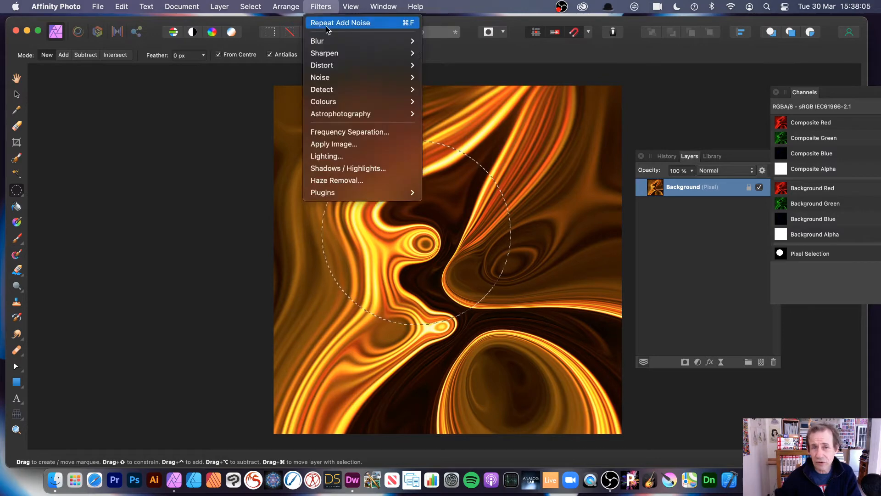
mouse_move(390, 78)
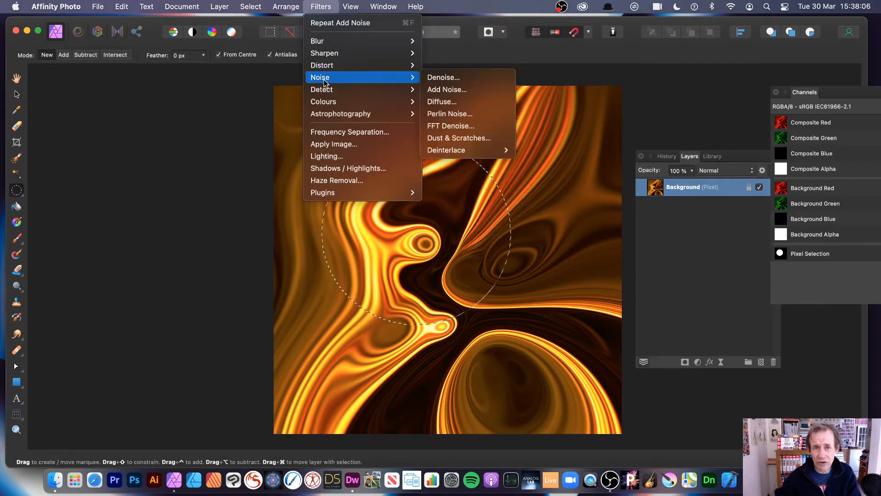
click(459, 91)
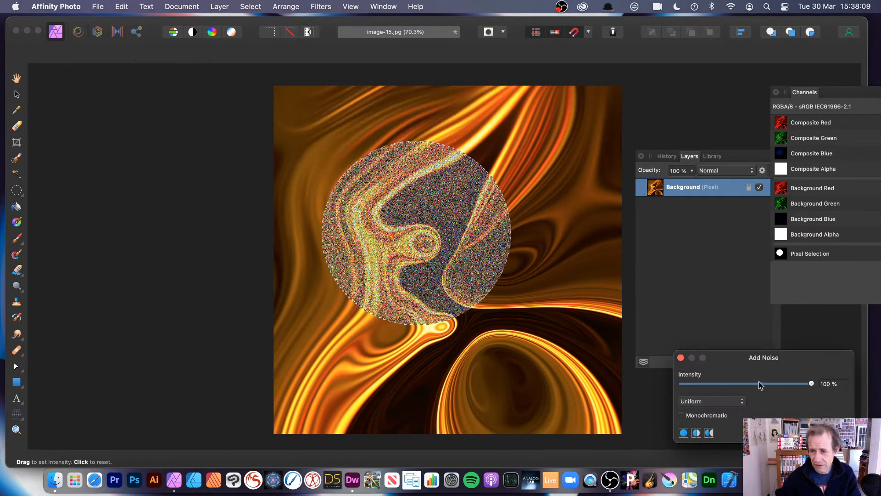
drag(783, 356, 558, 263)
click(487, 309)
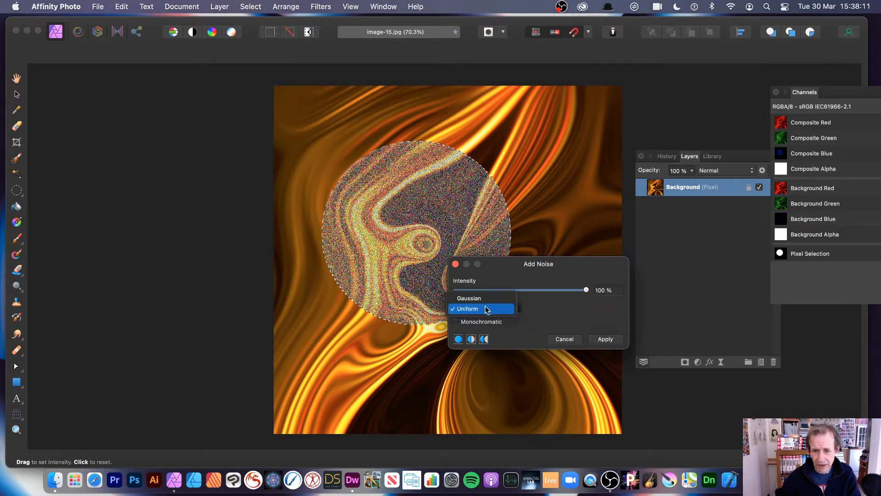
click(485, 298)
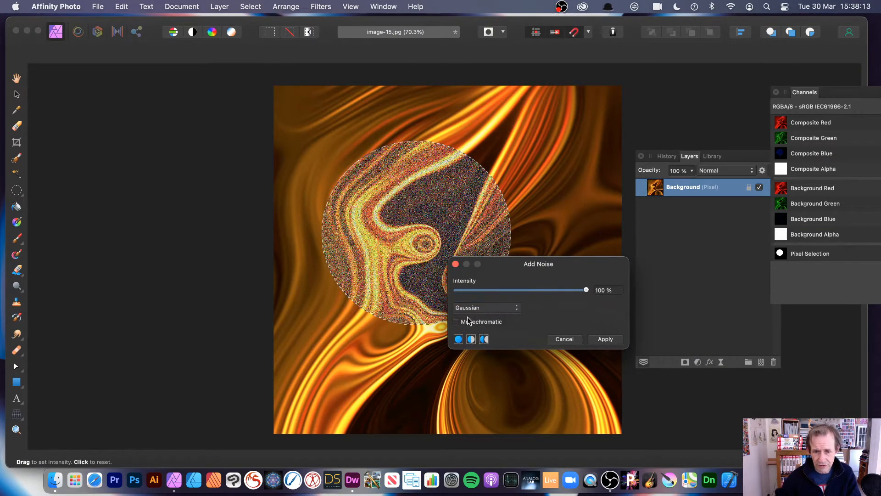
click(605, 339)
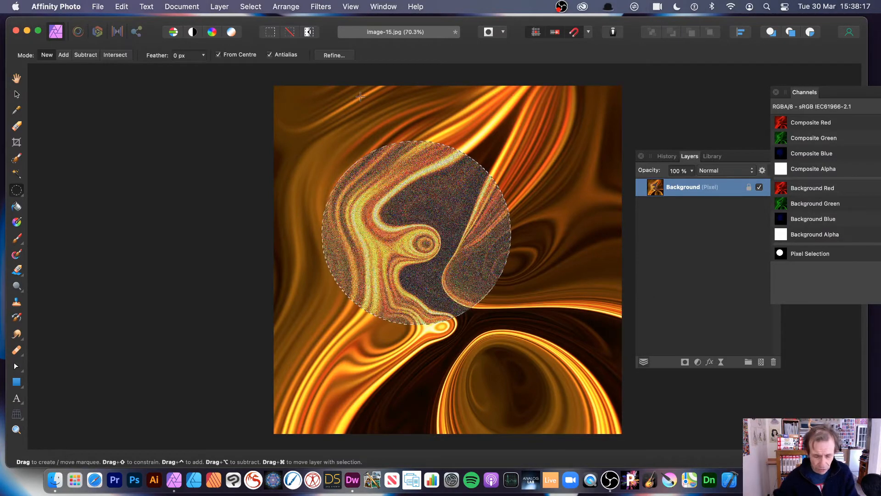
Undo the noise inside the circle, invert the pixel selection and repeat Add Noise on the surrounding area.
key(super+z)
click(259, 6)
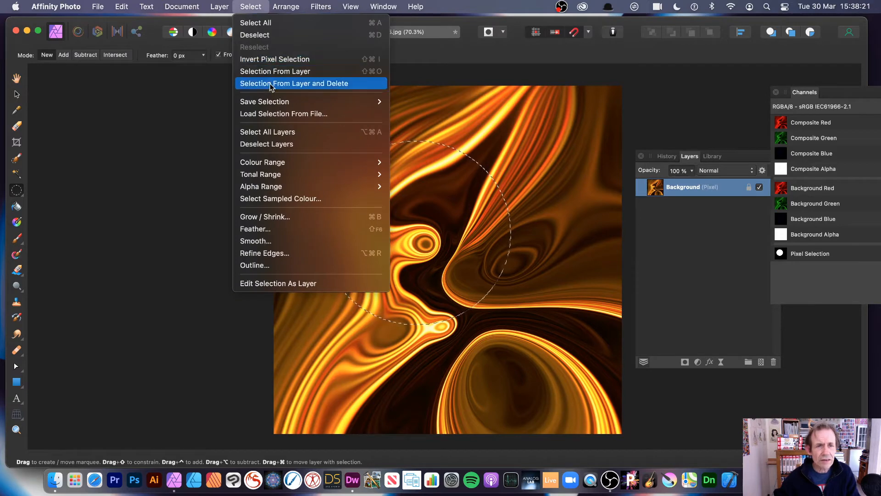
click(268, 60)
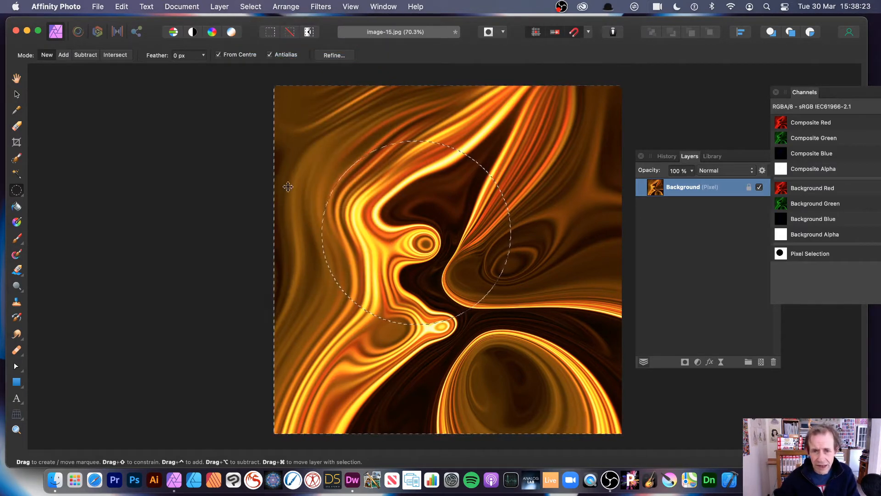
click(320, 6)
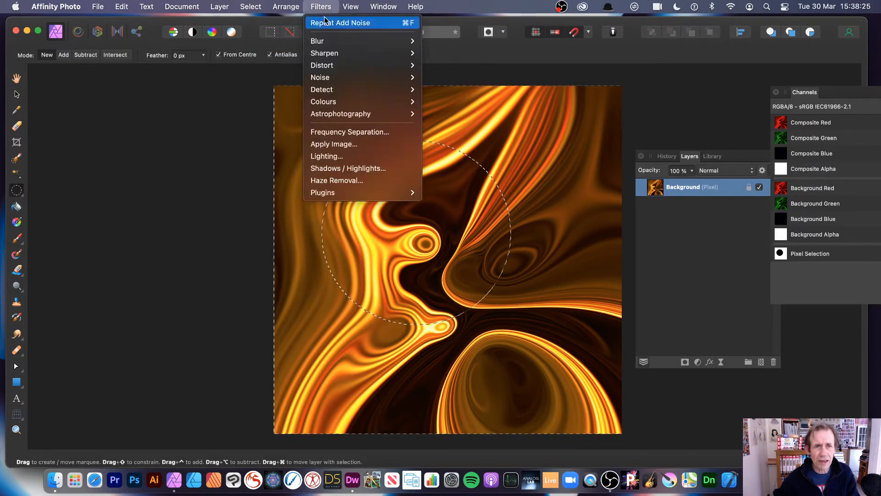
click(325, 22)
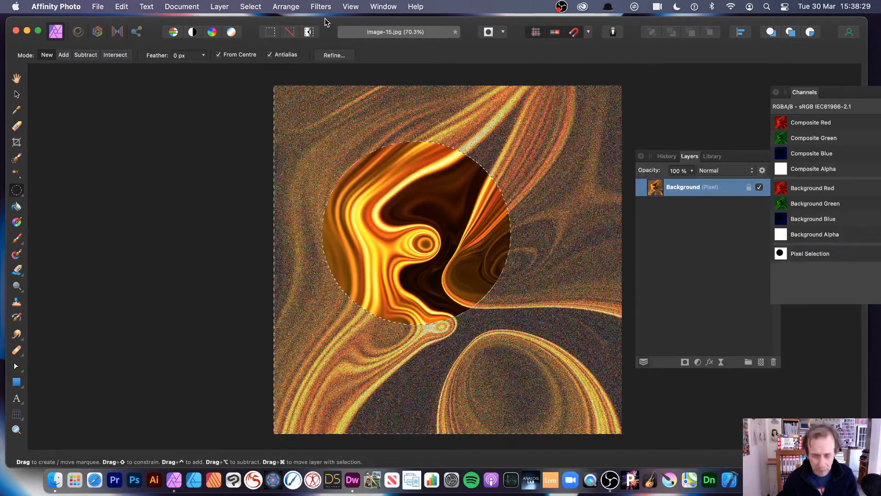
Undo the noise around the circle and deselect the pixel selection.
key(super+z)
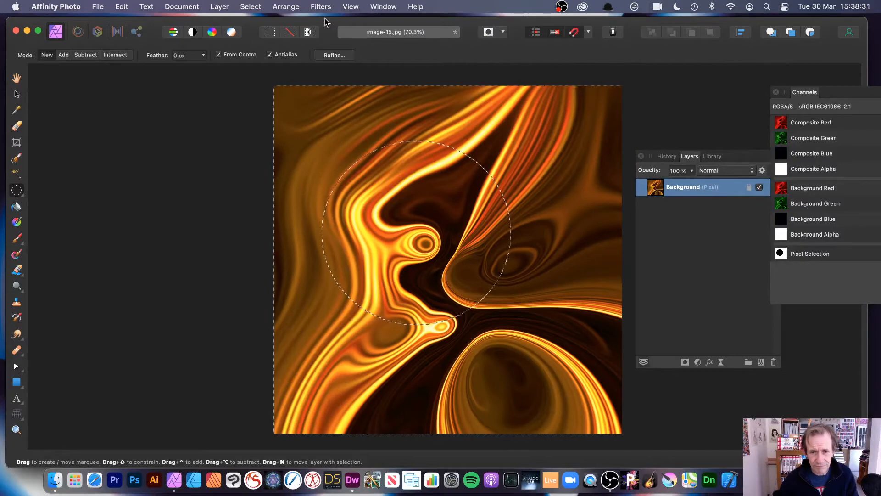
click(250, 6)
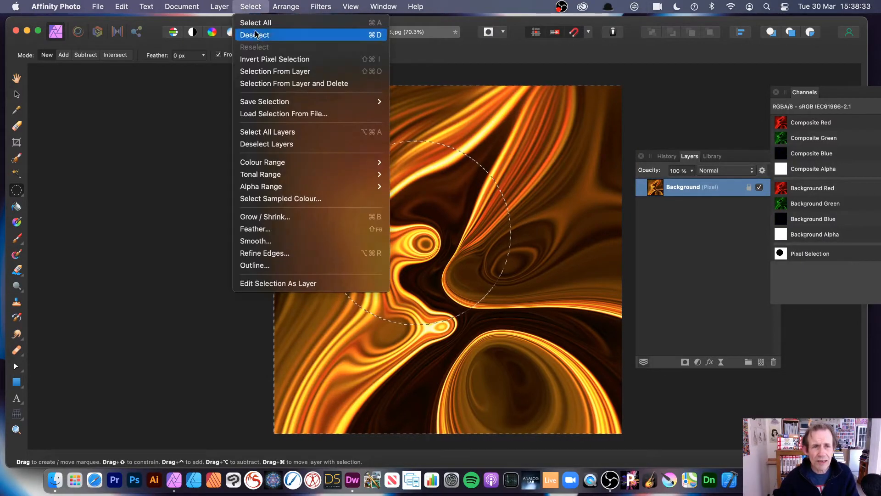
click(251, 33)
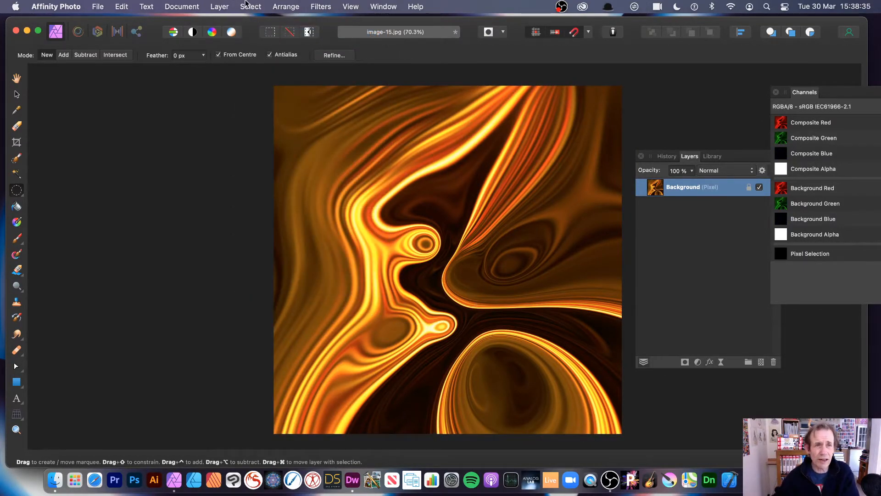
Draw a large white rectangle over the middle of the image and apply Gaussian Add Noise to it at 100% intensity.
click(17, 381)
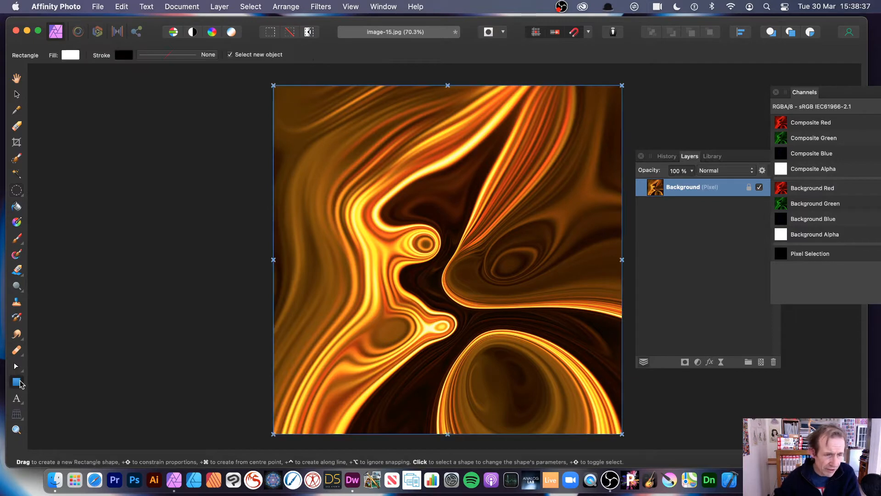
drag(334, 120, 580, 357)
click(321, 7)
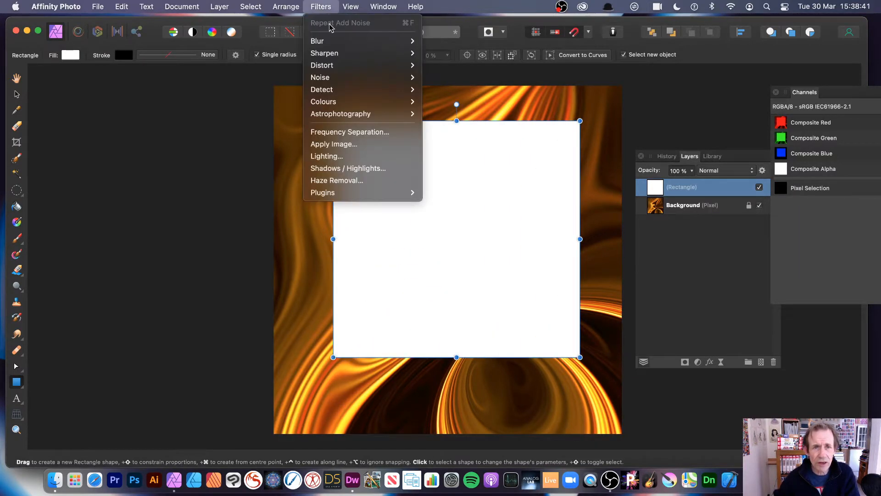
mouse_move(338, 66)
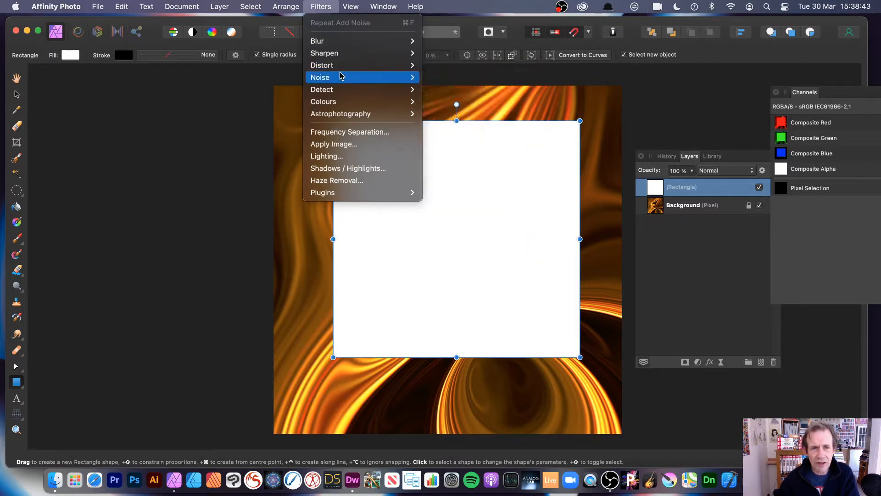
click(467, 90)
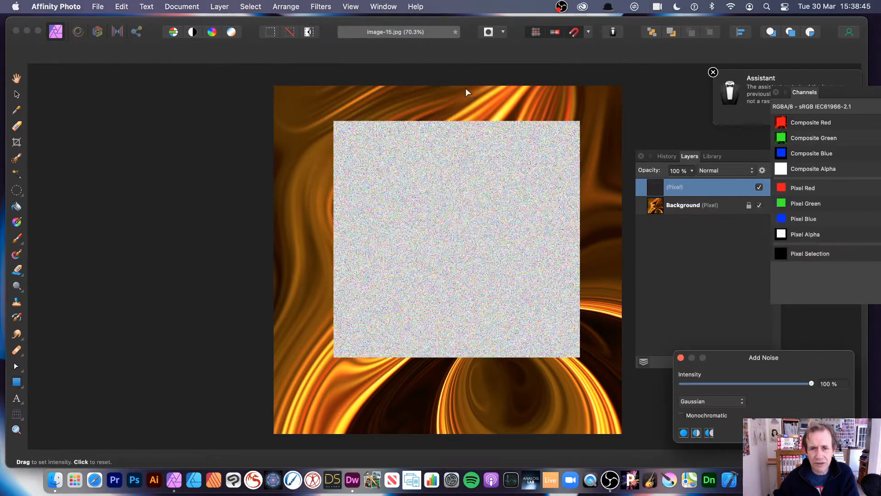
drag(384, 255, 804, 263)
key(Return)
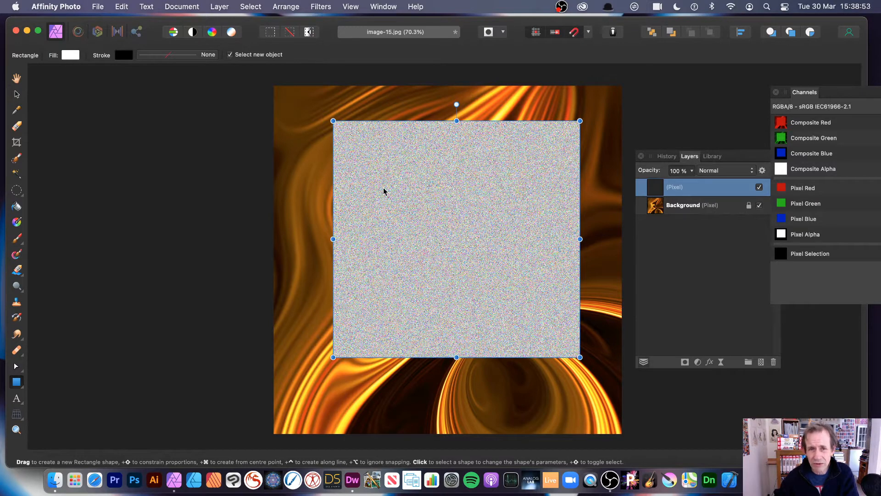
Start the Deform filter on the noise rectangle and place five deform points spread across it.
click(321, 7)
mouse_move(327, 69)
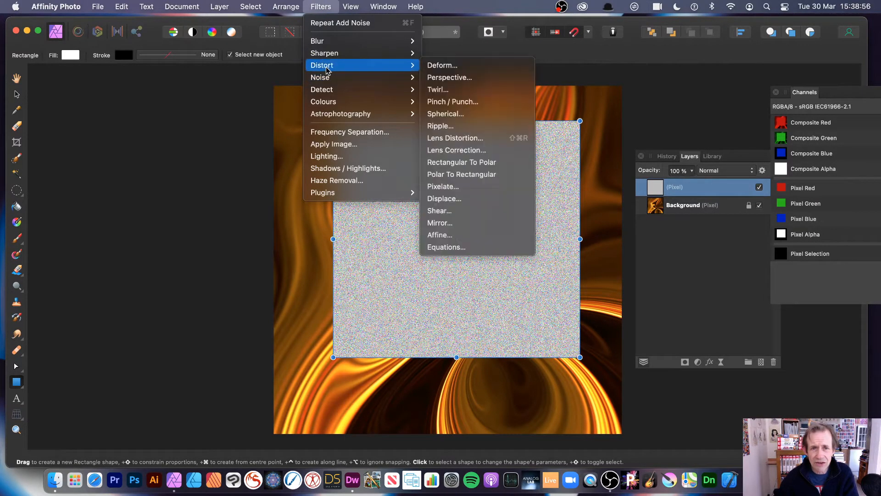
click(481, 70)
click(439, 196)
click(394, 302)
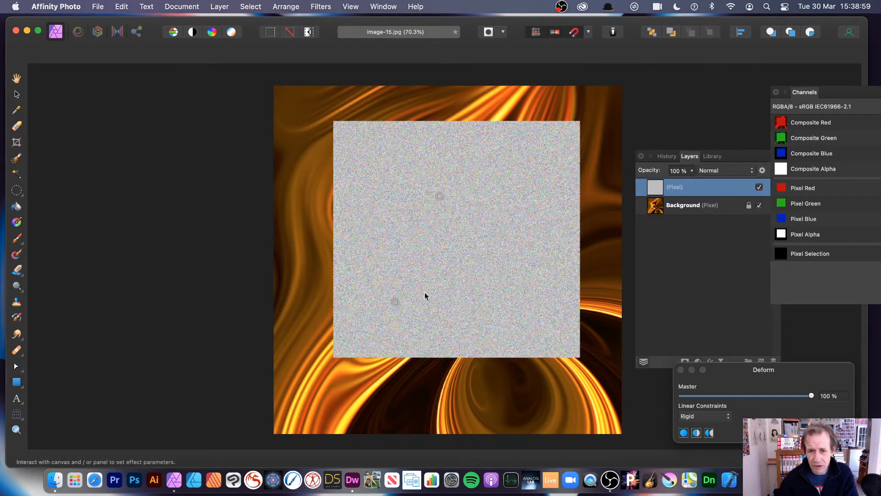
click(475, 270)
click(540, 200)
click(542, 316)
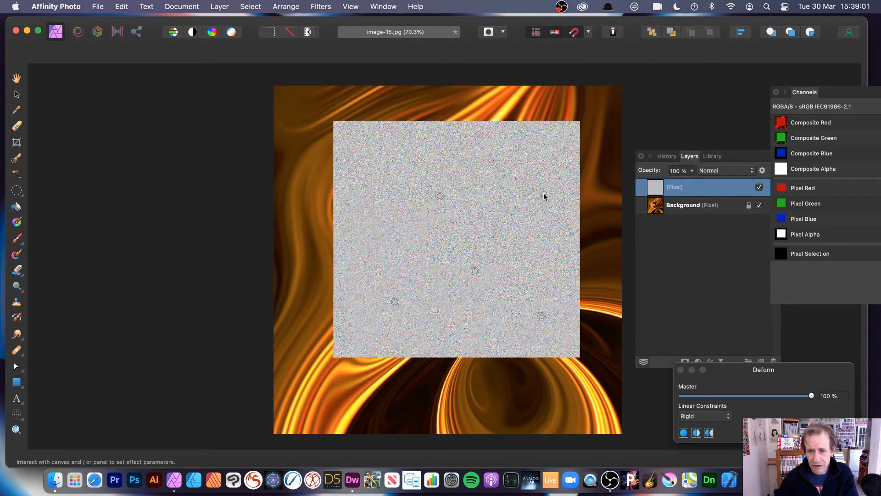
Pull the deform points out towards the image corners and across the centre to stretch the noise over the canvas.
drag(543, 196, 600, 84)
drag(439, 200, 248, 117)
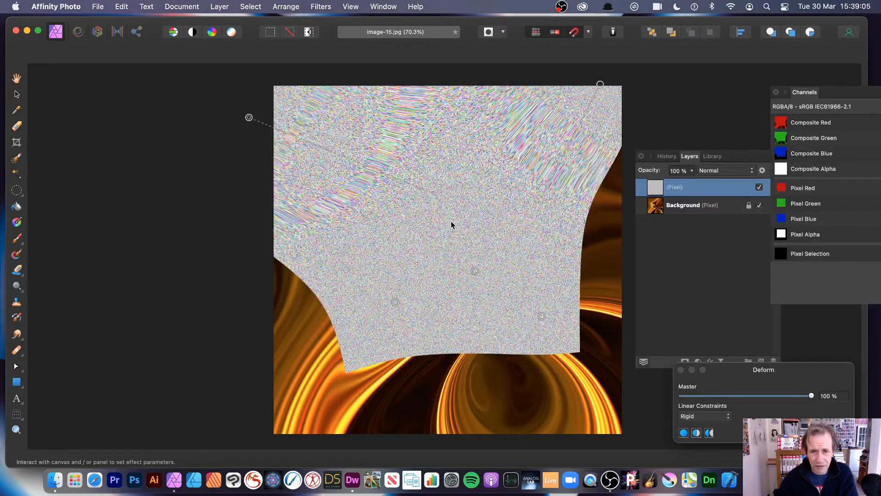
drag(453, 221, 582, 418)
drag(475, 270, 329, 411)
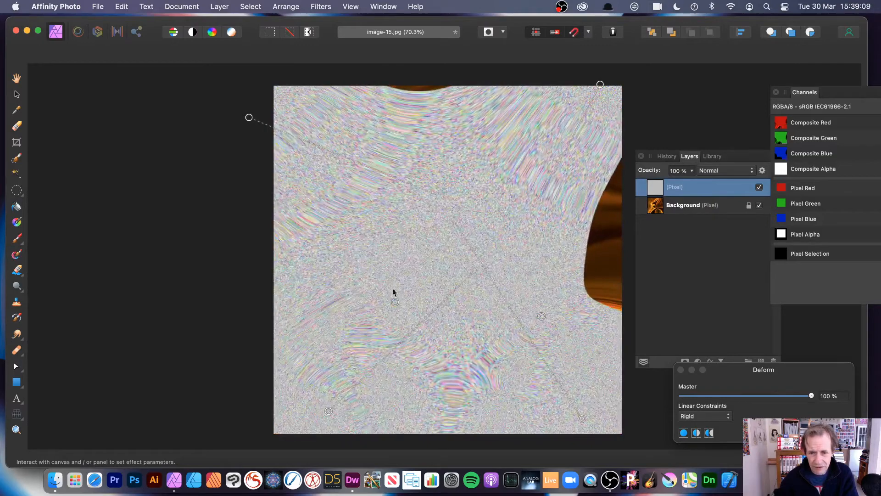
drag(389, 270, 524, 268)
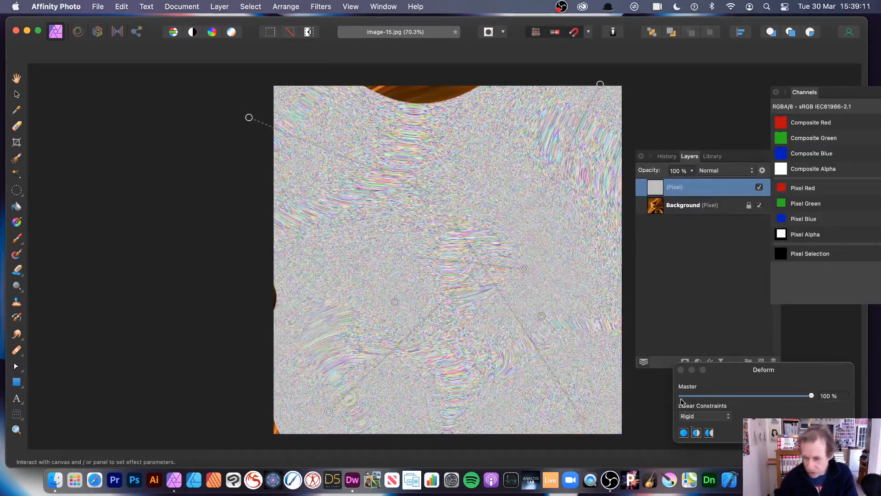
Set the Deform linear constraints to Similarity, move the central point up into the upper-middle area, and apply the filter.
click(696, 416)
click(695, 427)
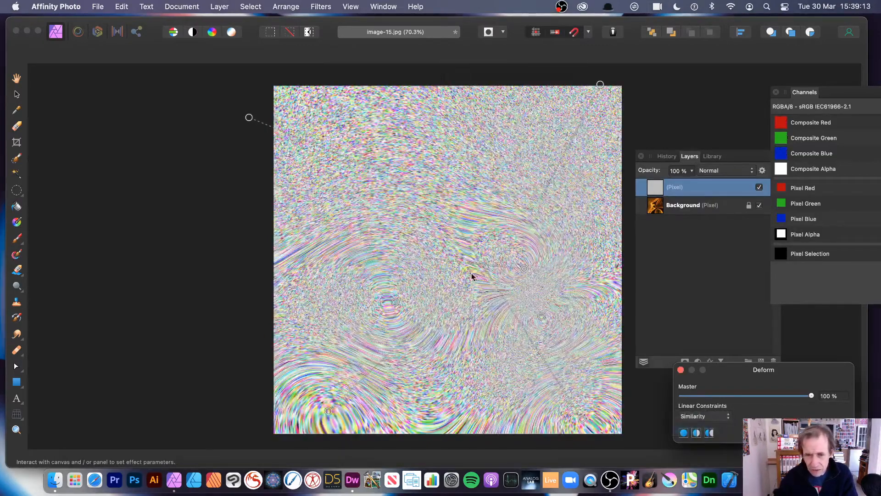
drag(524, 268, 492, 187)
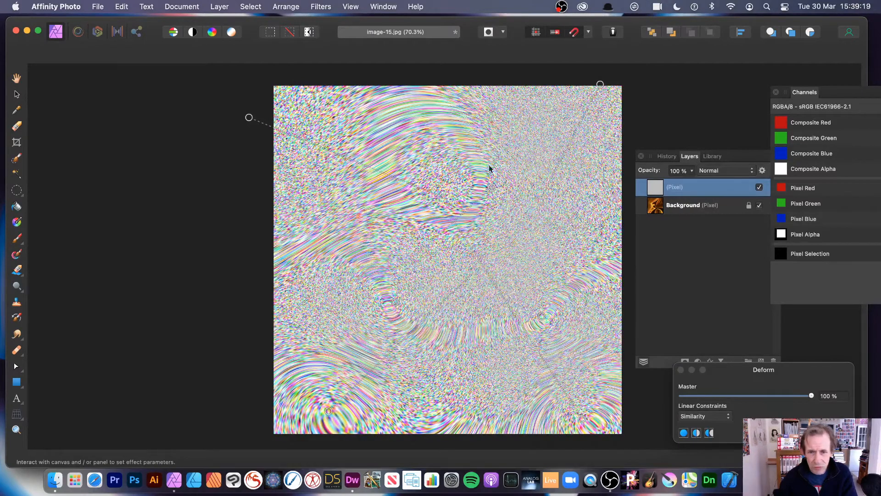
key(Return)
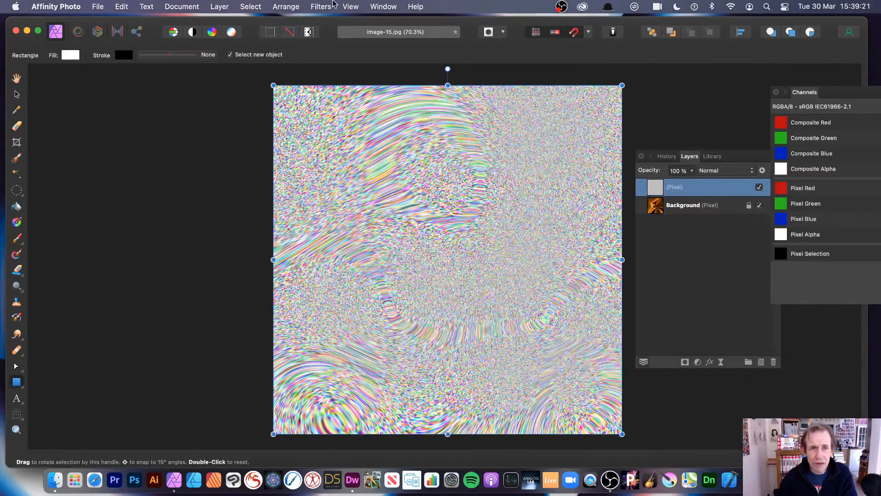
Repeat the Deform filter three times on the noise layer to build up smooth swirls.
click(321, 6)
click(324, 24)
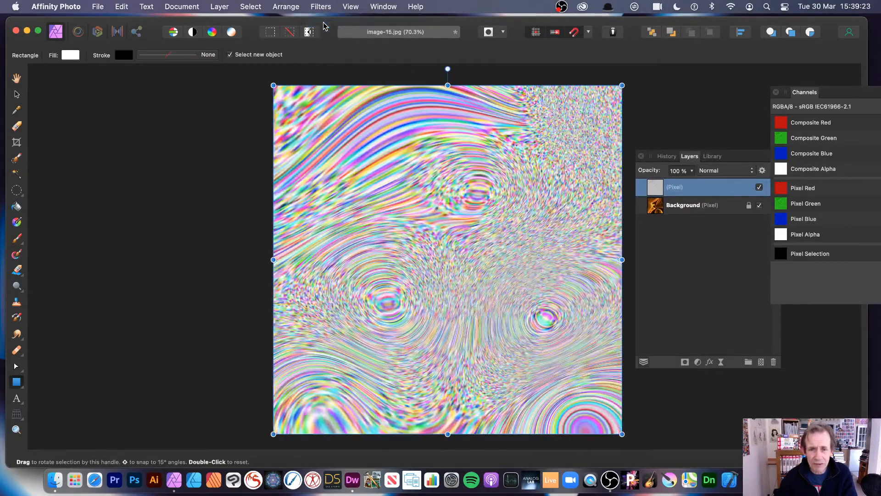
click(321, 6)
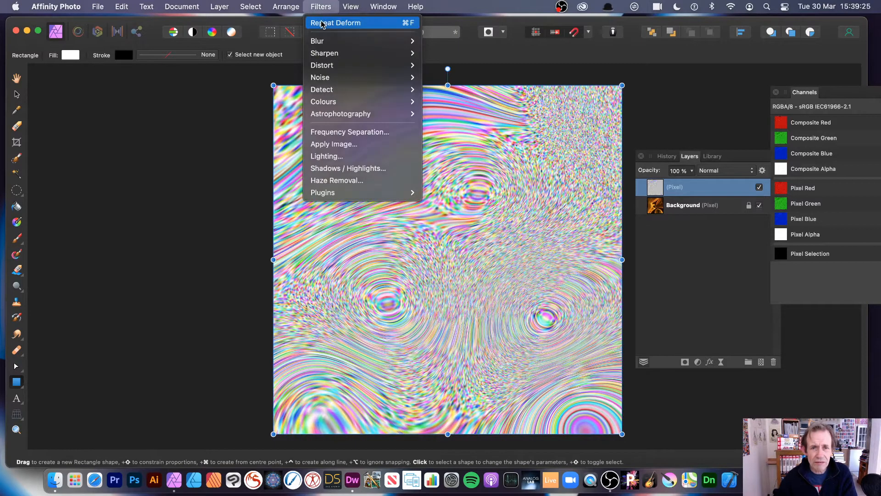
click(323, 24)
click(321, 7)
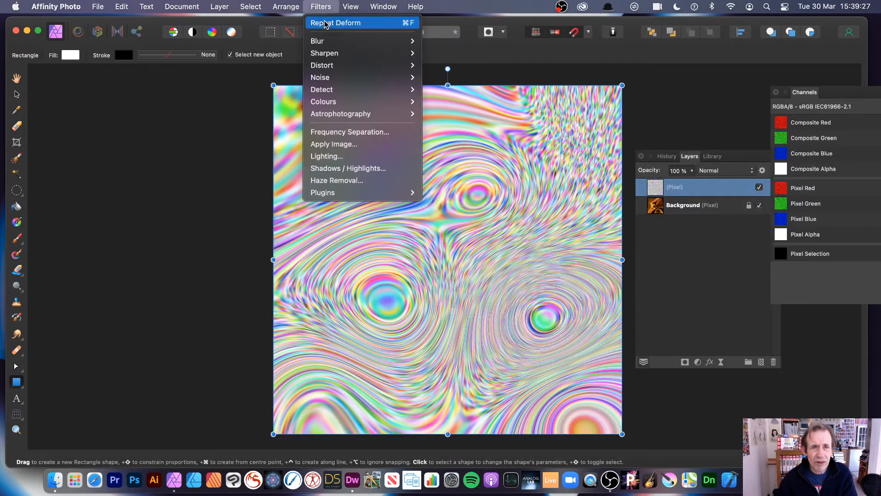
click(324, 24)
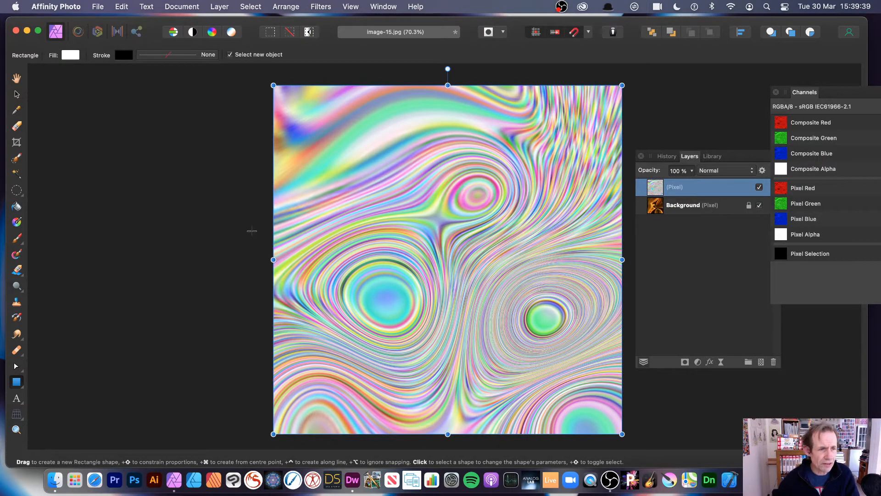
Create a pattern layer from the deformed noise layer and shrink its tile from the upper-left corner.
click(222, 6)
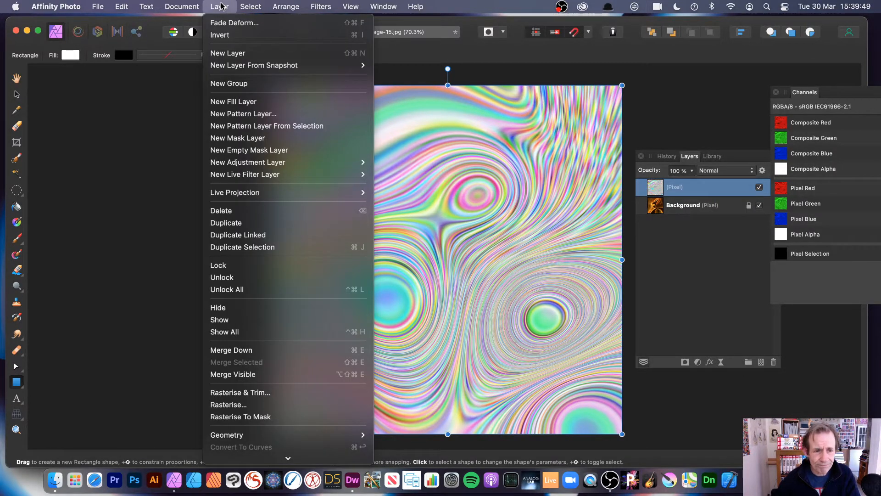
click(246, 131)
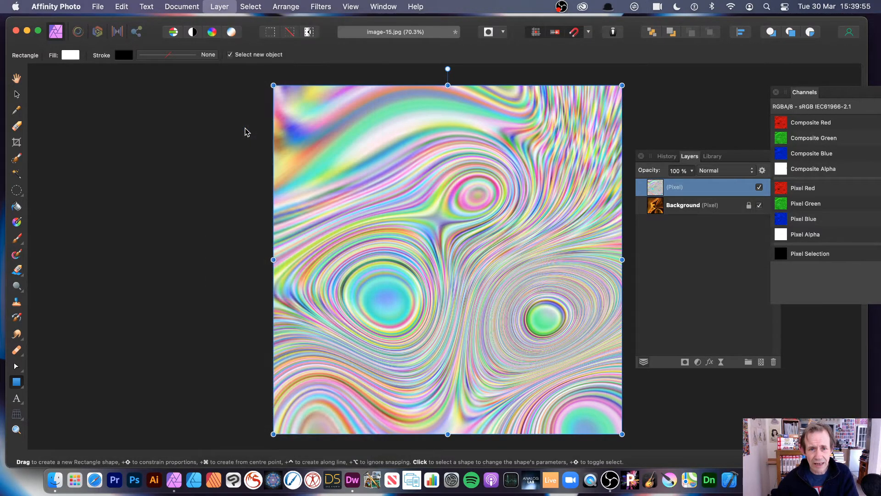
drag(274, 86, 352, 164)
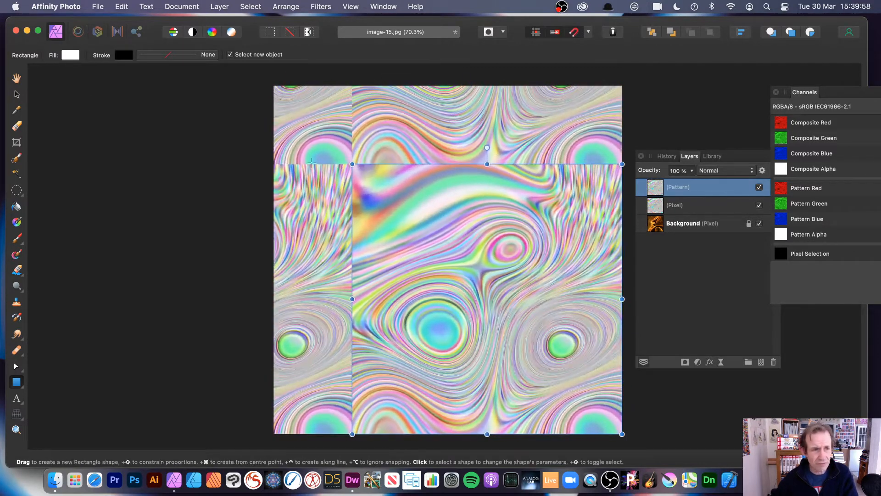
Enable mirroring on the pattern layer, then rotate its tile by roughly 45 degrees and scale it down.
click(16, 95)
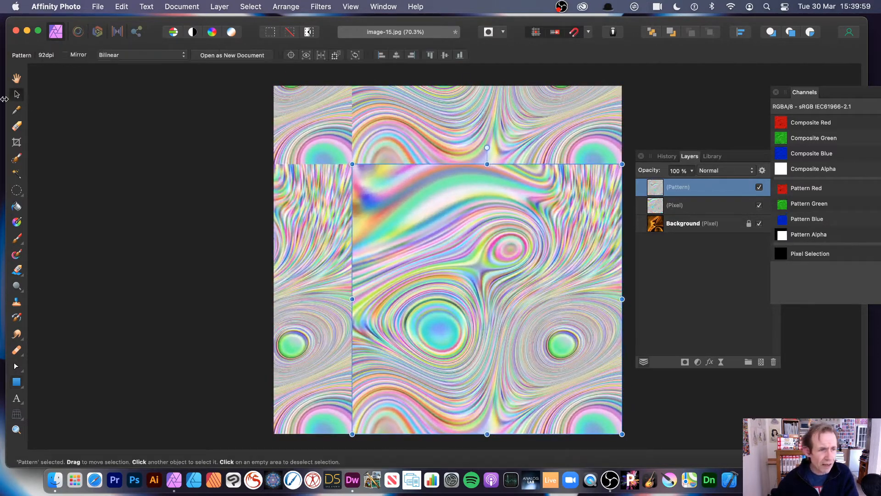
click(67, 55)
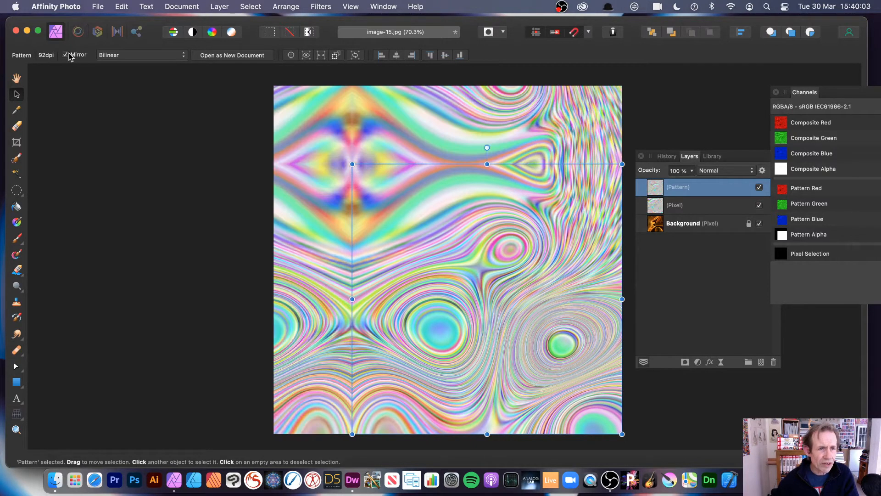
drag(353, 164, 526, 177)
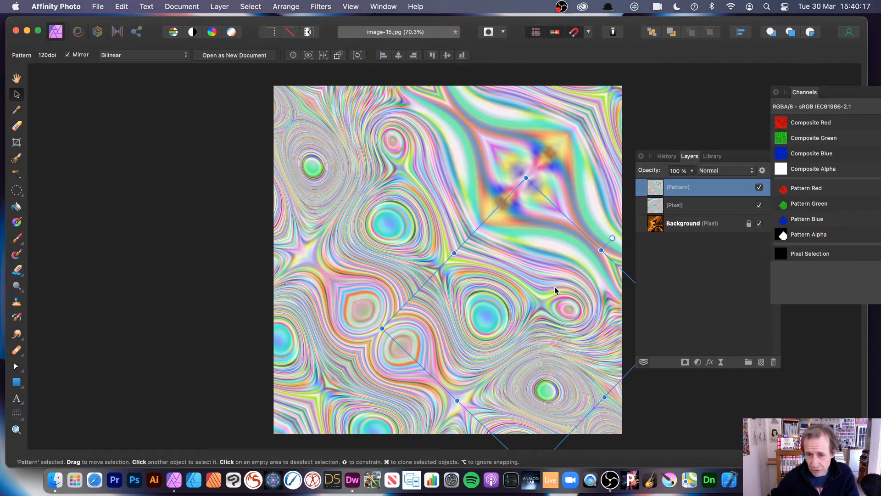
Apply Add Noise to the pattern layer with Gaussian distribution at 100% intensity.
click(316, 6)
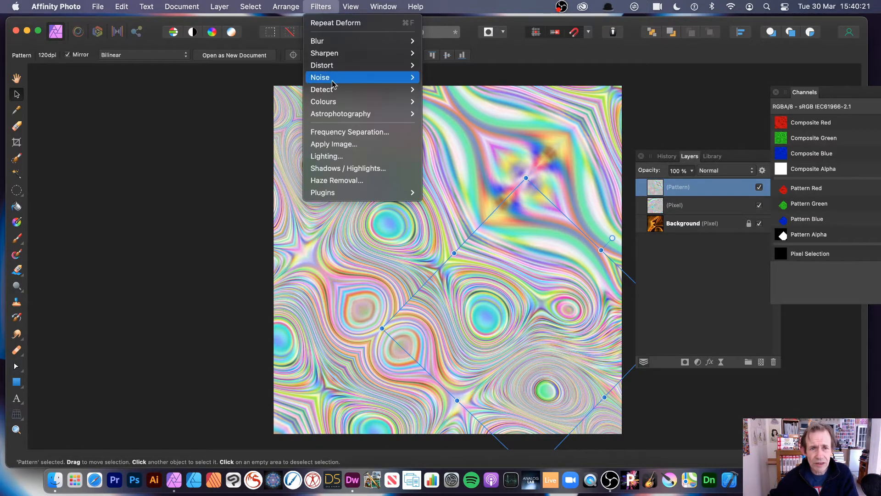
mouse_move(333, 79)
click(472, 90)
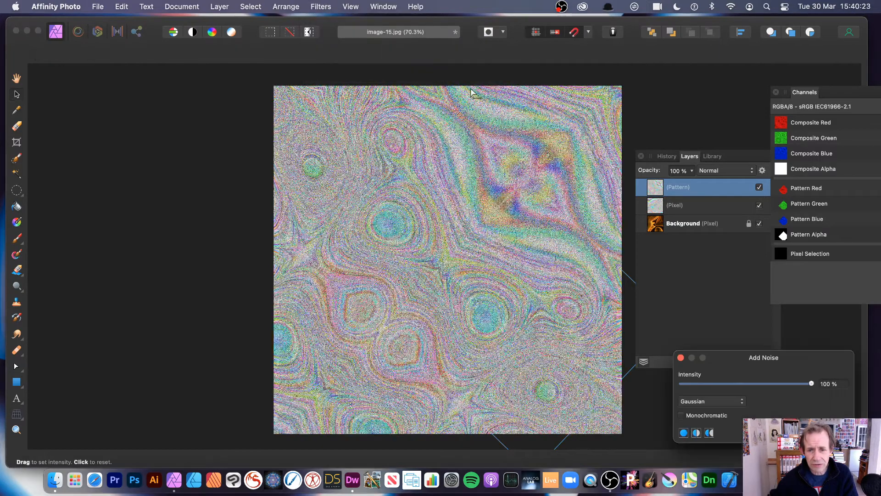
drag(811, 383, 849, 393)
drag(487, 288, 813, 308)
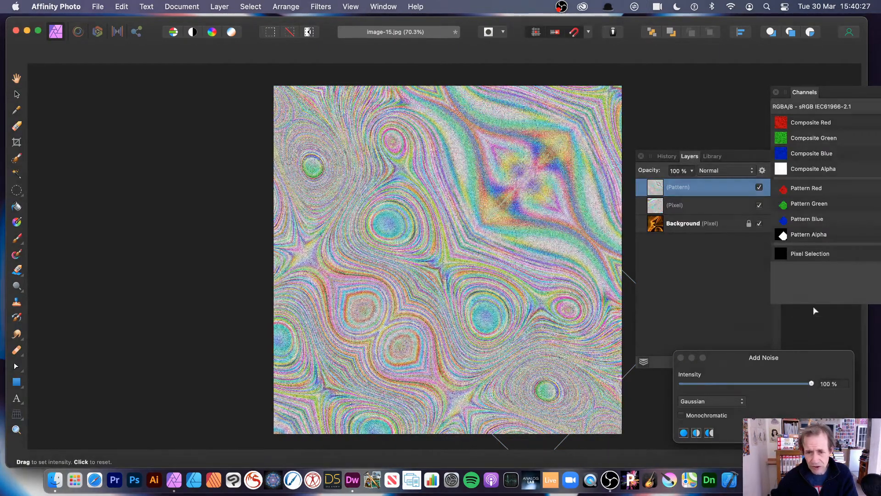
drag(733, 356, 600, 238)
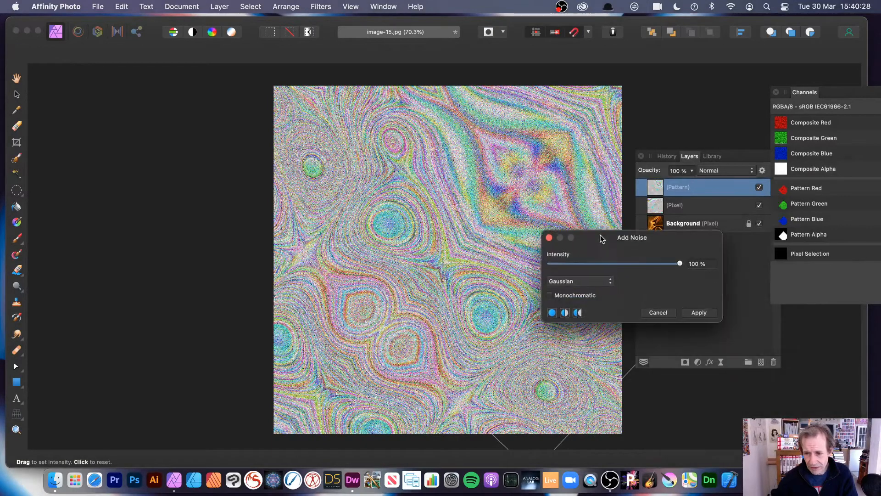
click(702, 315)
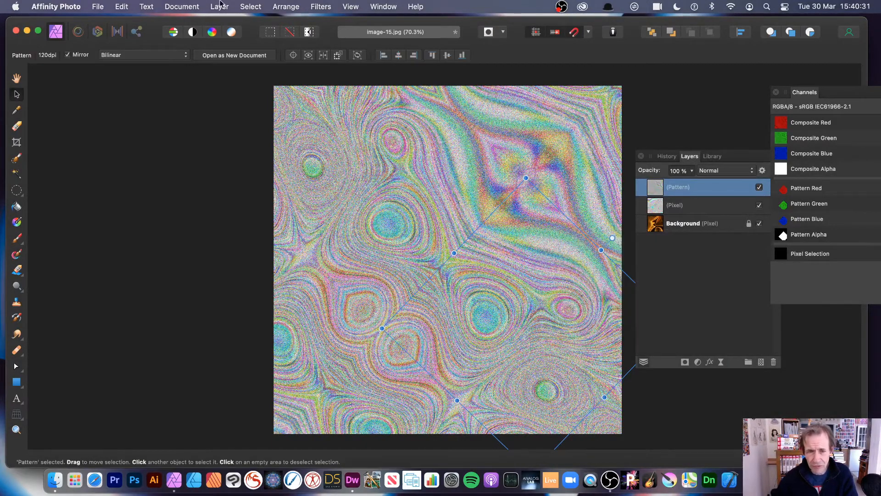
Try fading the pattern layer's Add Noise at 100% with the Difference blend mode, and cancel the fade.
click(228, 7)
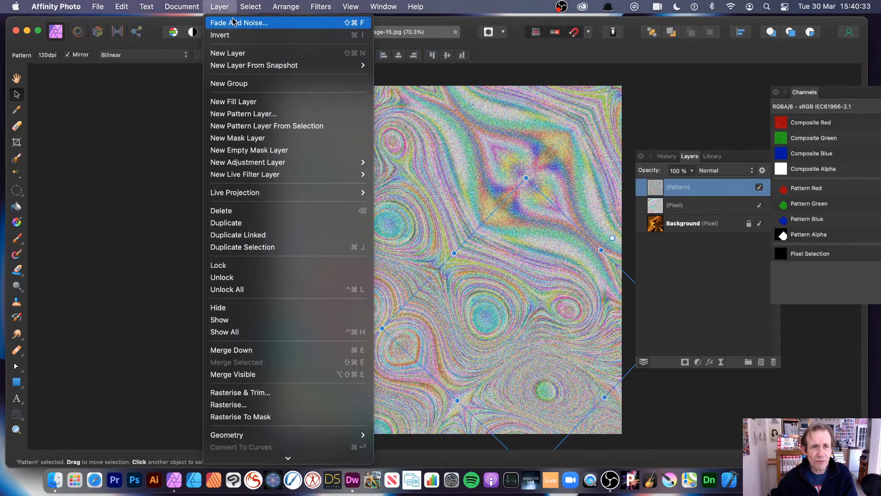
click(236, 21)
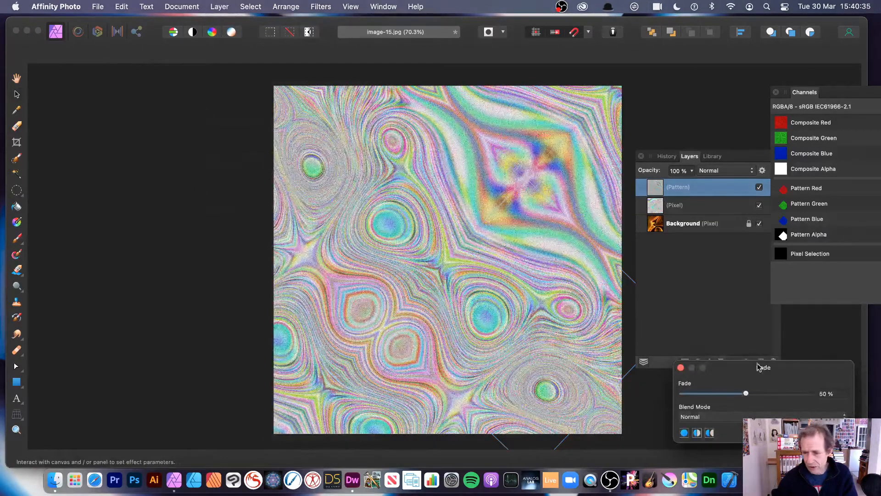
drag(757, 367, 485, 134)
click(464, 184)
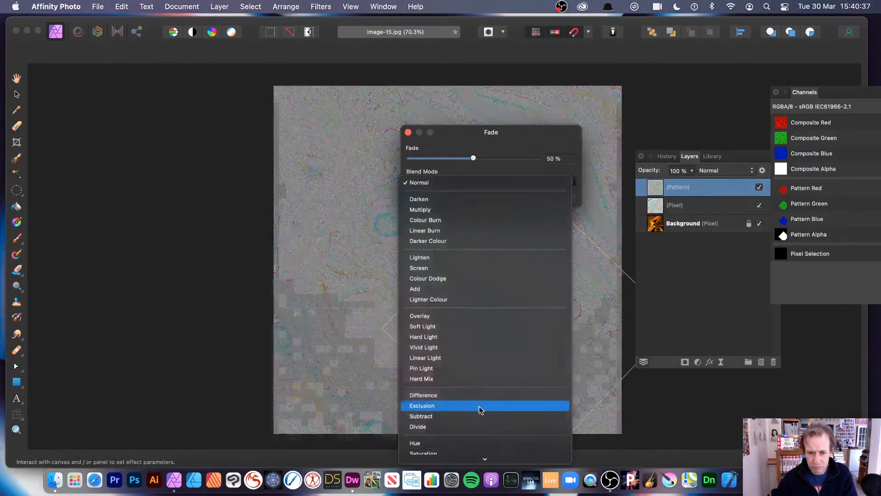
click(477, 395)
drag(473, 157, 538, 159)
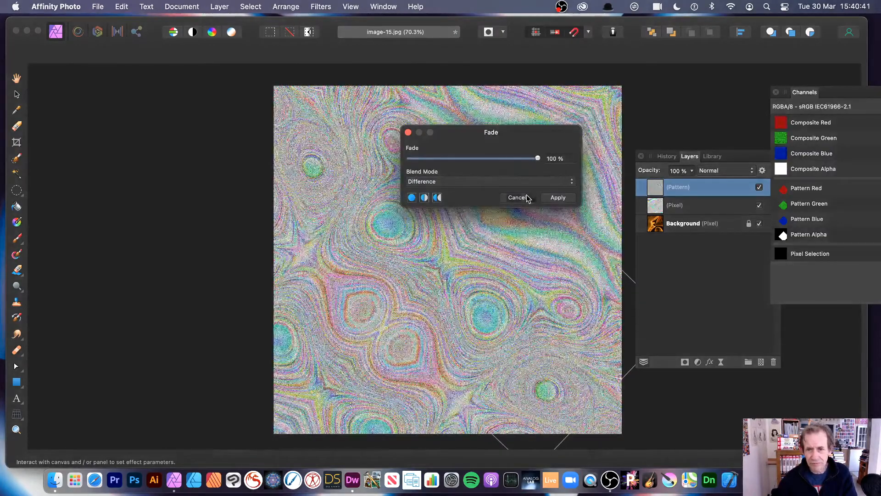
click(523, 198)
Try adding a live Add Noise filter to the pattern layer without changing its default settings.
click(192, 6)
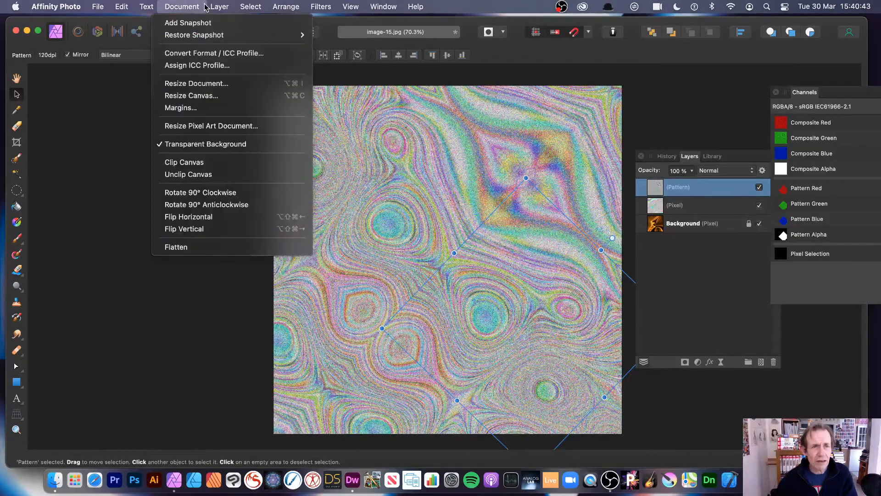
mouse_move(223, 4)
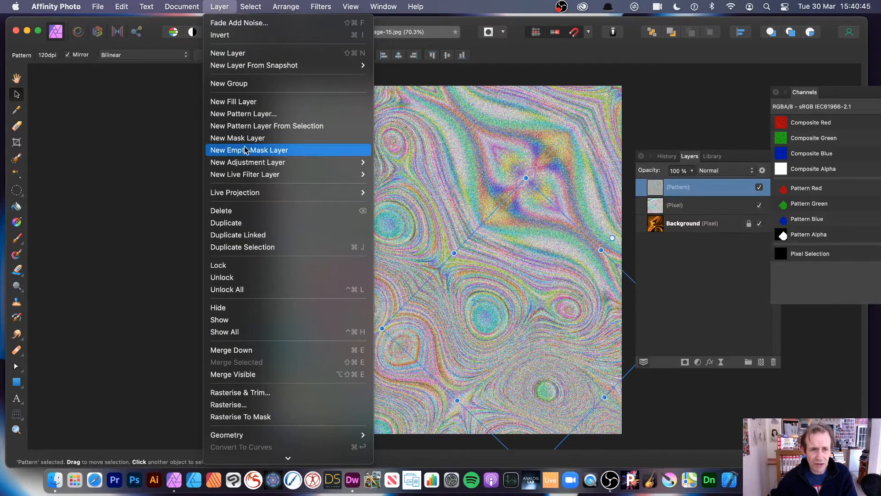
mouse_move(246, 178)
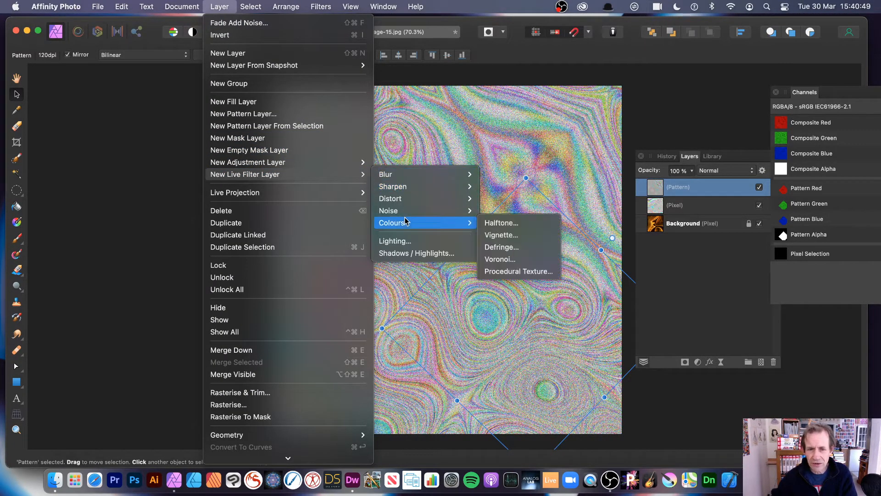
mouse_move(407, 217)
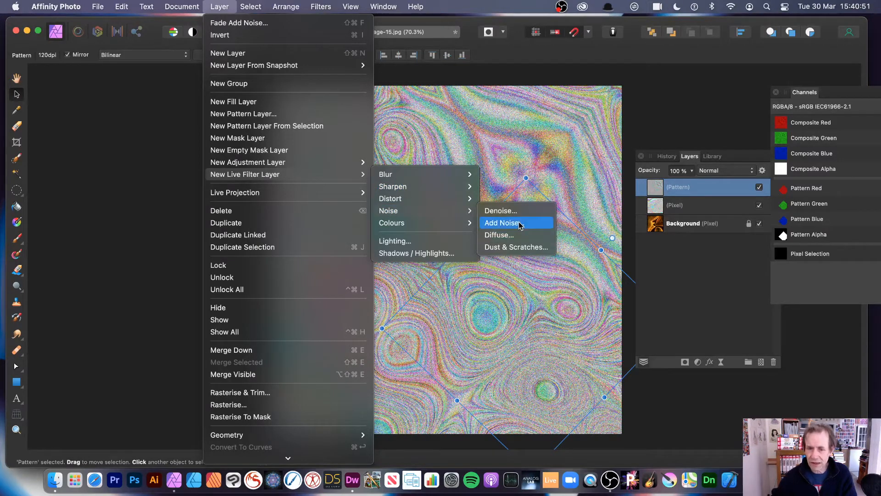
click(516, 224)
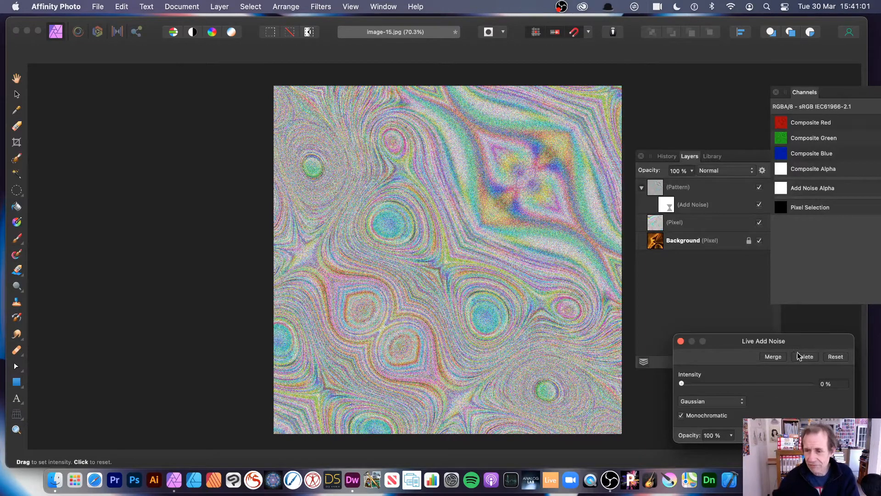
drag(775, 342, 529, 248)
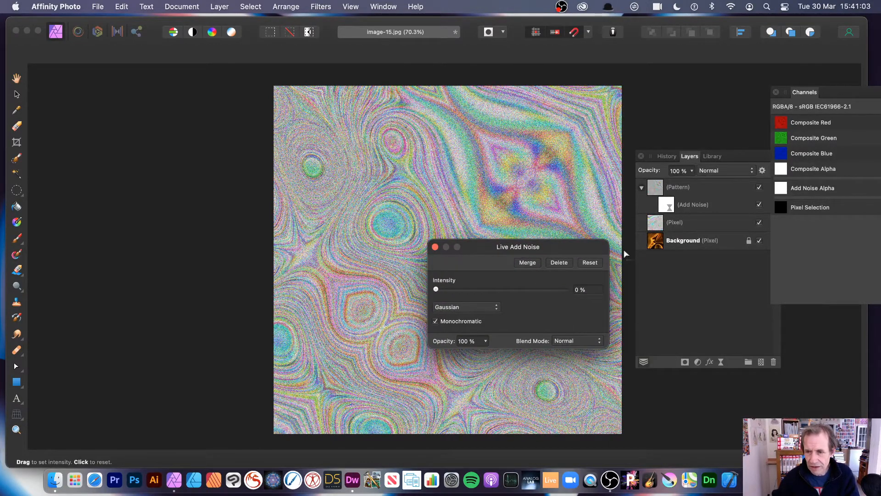
click(435, 247)
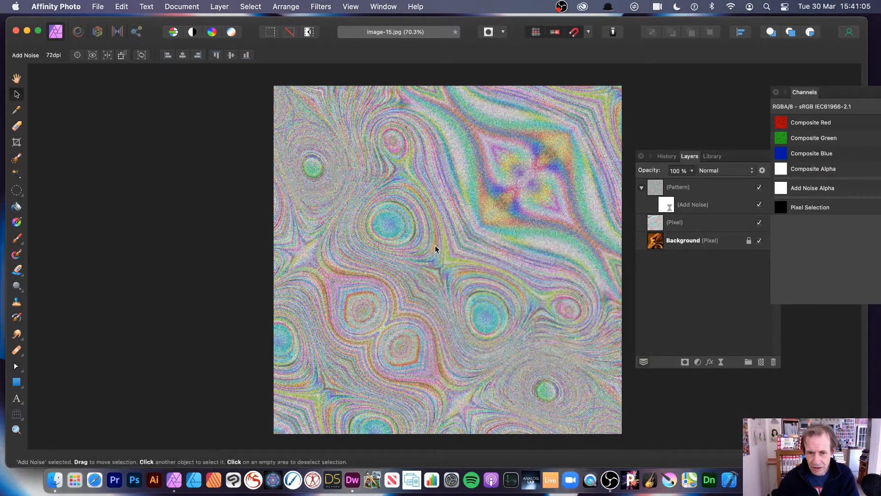
Undo the live filter and the pattern layer's earlier Add Noise, then hide the Pixel and Background layers.
key(super+z)
key(super+z)
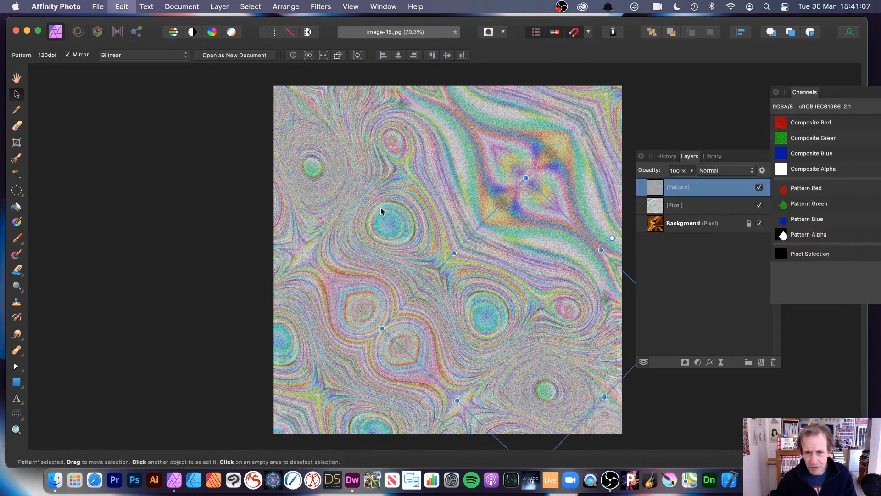
click(218, 195)
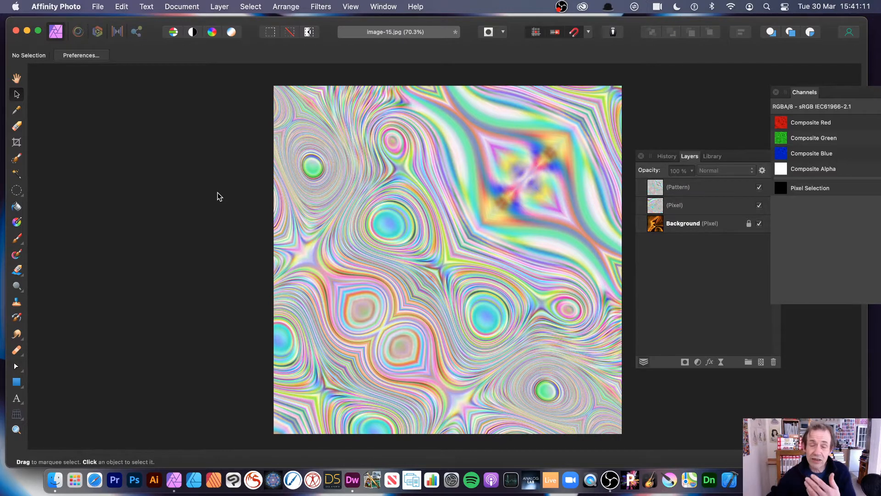
click(759, 206)
click(760, 223)
Add a live Add Noise filter to the pattern layer with its intensity at 85%.
click(723, 187)
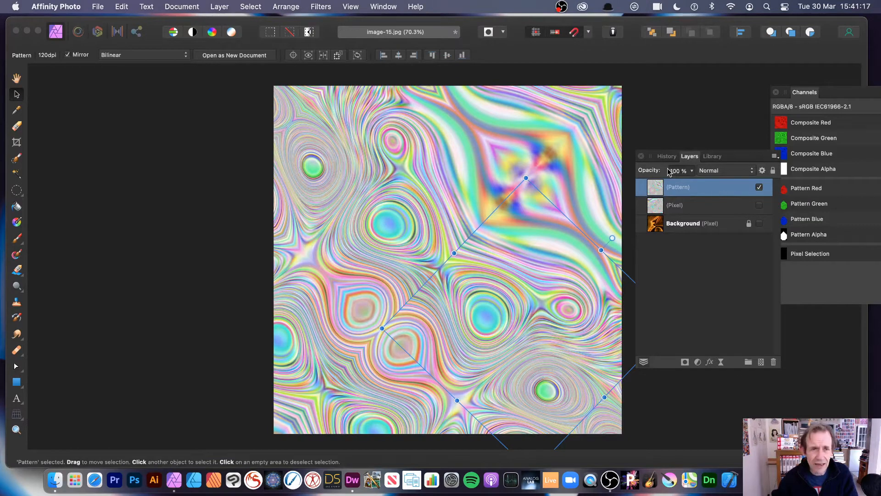
click(215, 7)
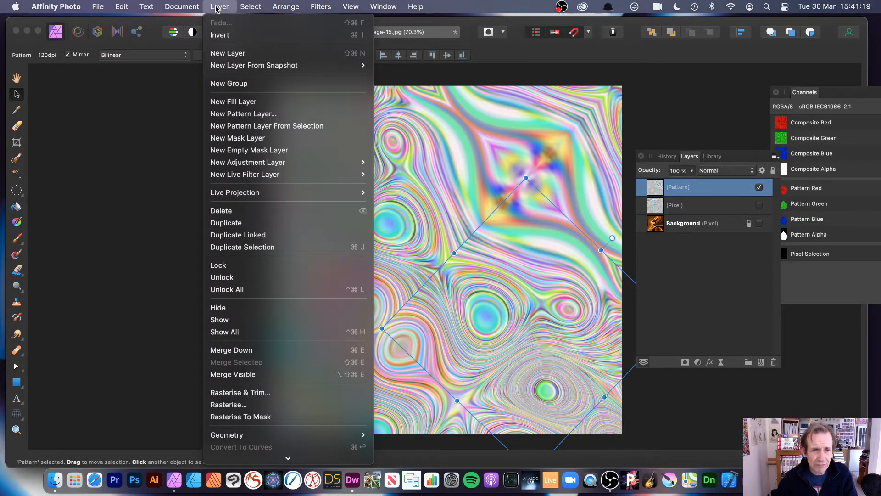
mouse_move(229, 66)
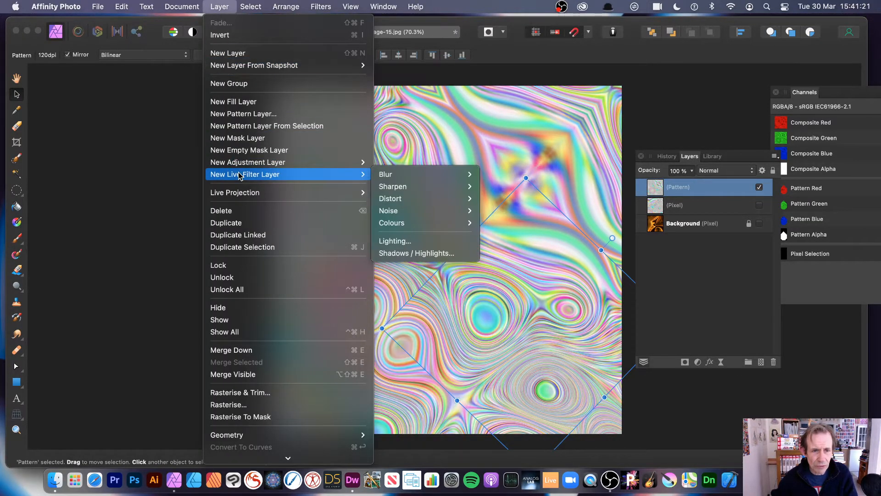
mouse_move(416, 185)
mouse_move(413, 211)
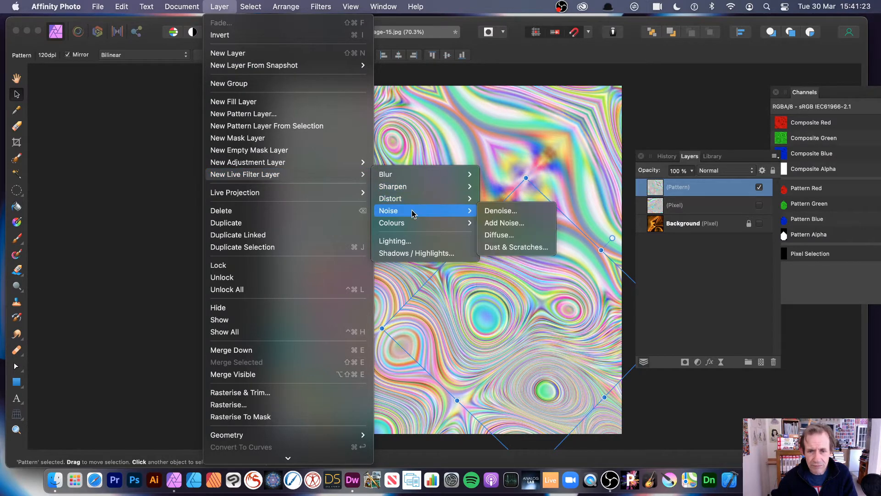
click(506, 223)
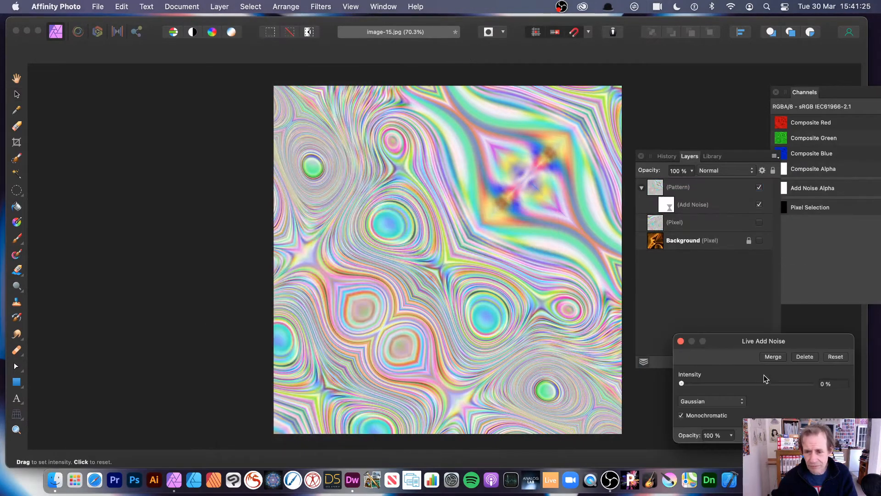
drag(693, 385, 791, 390)
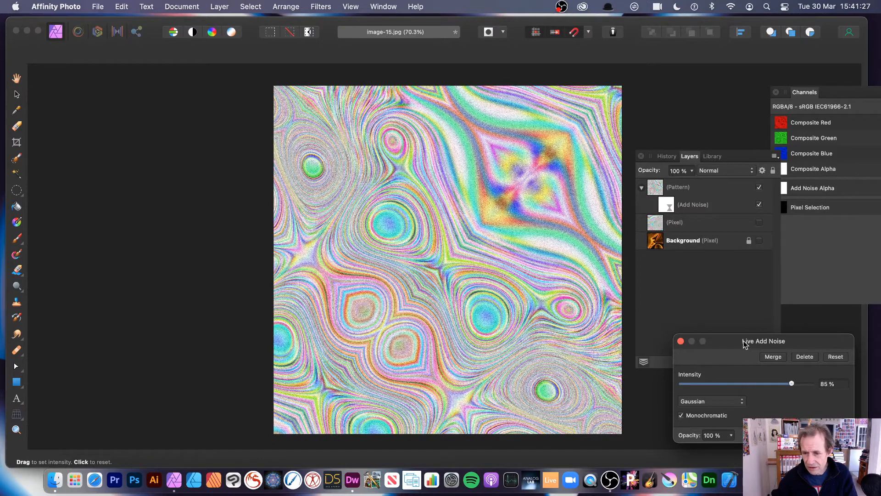
drag(741, 343, 570, 248)
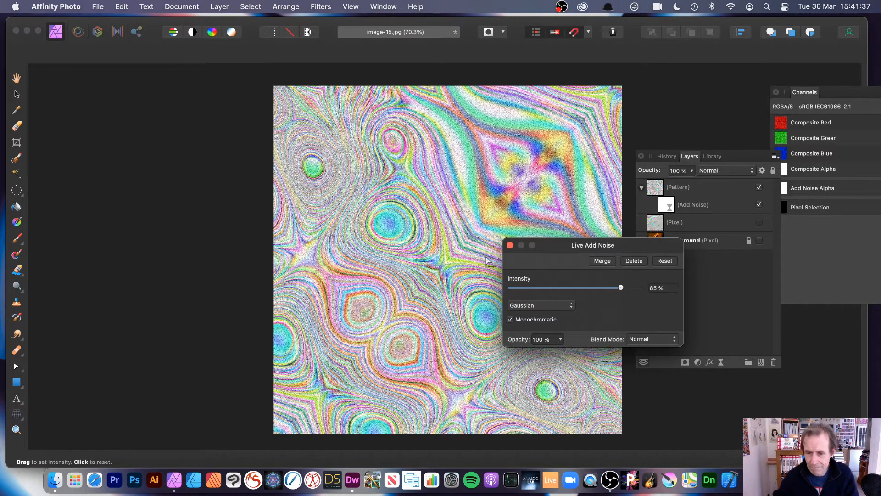
Switch the live noise to Uniform distribution with the Linear Burn blend mode and close its settings.
click(556, 306)
click(555, 318)
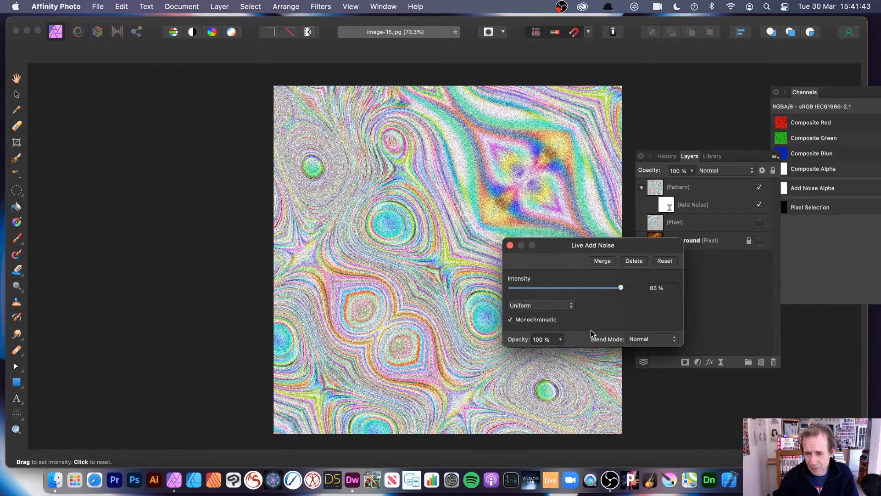
click(658, 340)
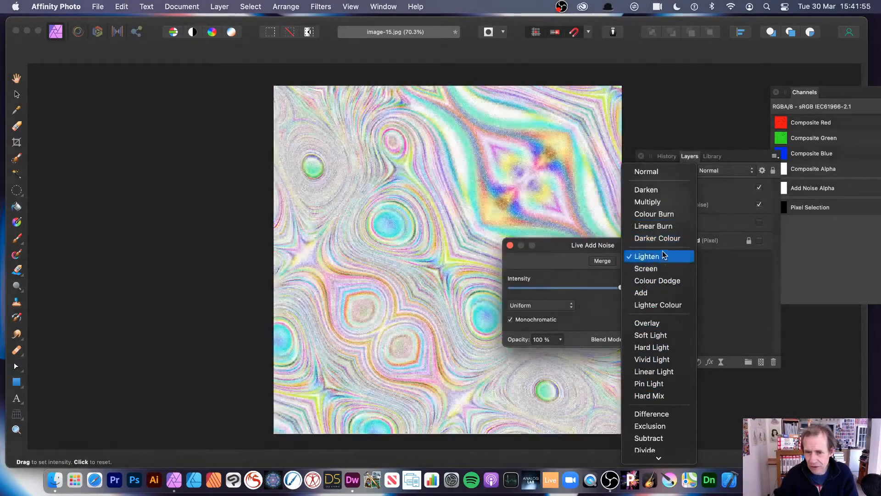
click(660, 227)
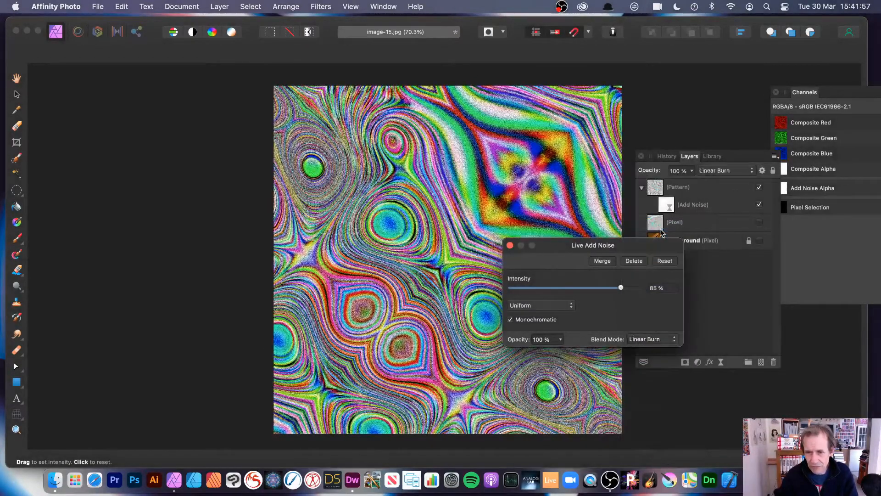
click(510, 245)
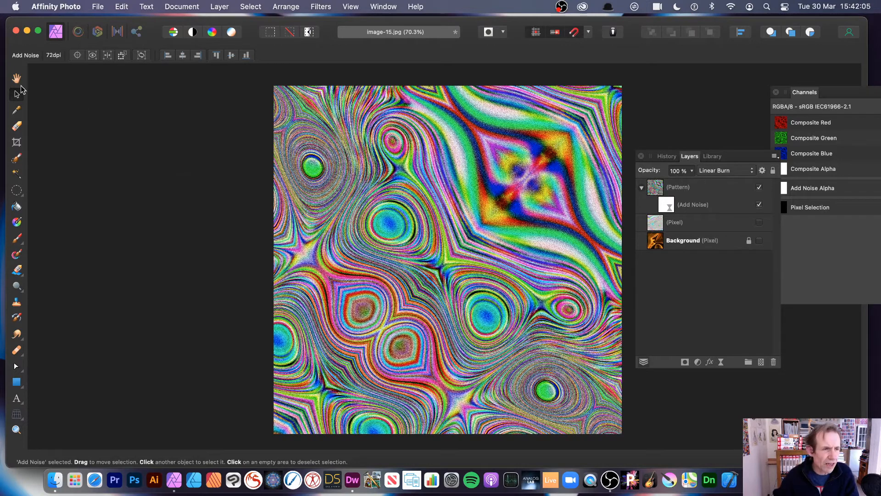
Shrink the pattern layer's tile from its upper corner, then enlarge it again from the same corner.
click(685, 191)
drag(524, 178, 528, 287)
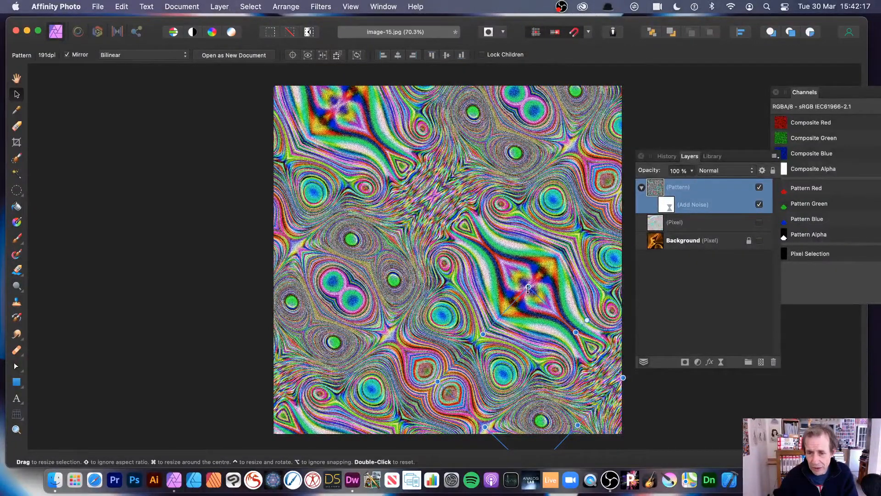
drag(529, 287, 546, 194)
Reopen the live Add Noise filter's settings and raise its intensity to 100%.
click(670, 206)
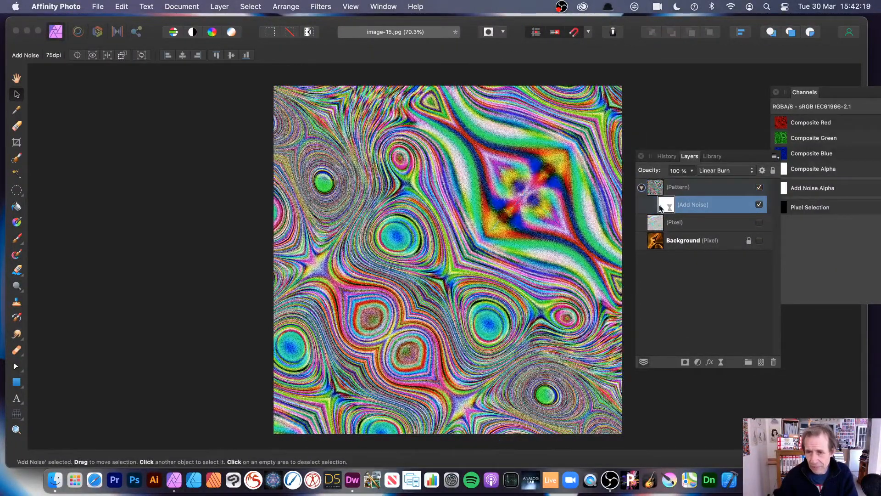
double_click(664, 207)
drag(807, 334, 396, 170)
drag(427, 212, 629, 221)
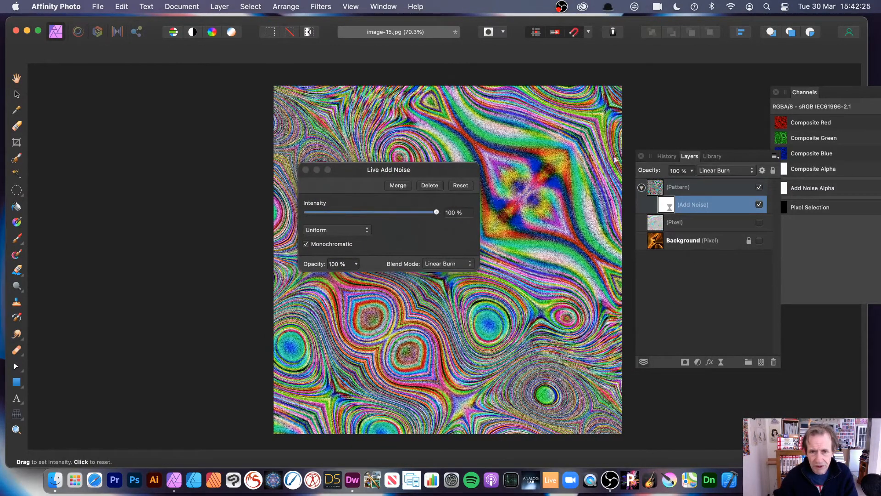
Try the live noise at 13% intensity with Monochromatic off, then restore Monochromatic and 100% intensity.
drag(436, 212, 323, 212)
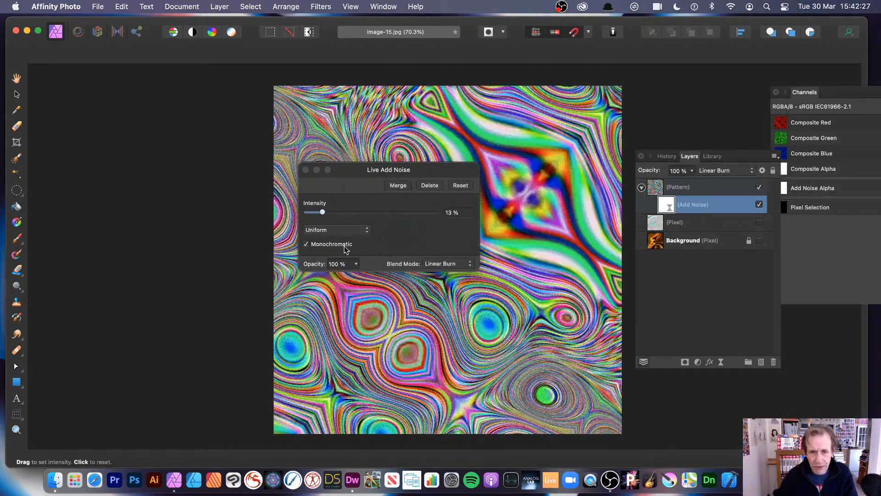
click(308, 246)
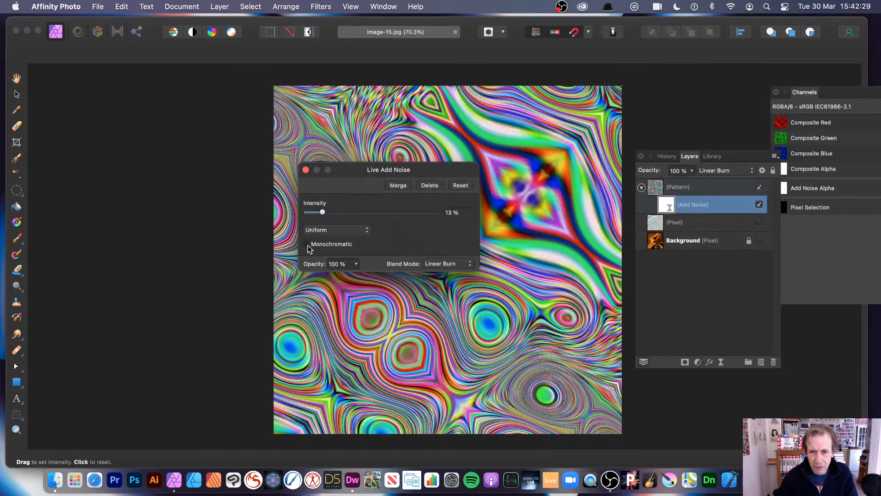
click(307, 245)
drag(322, 212, 452, 213)
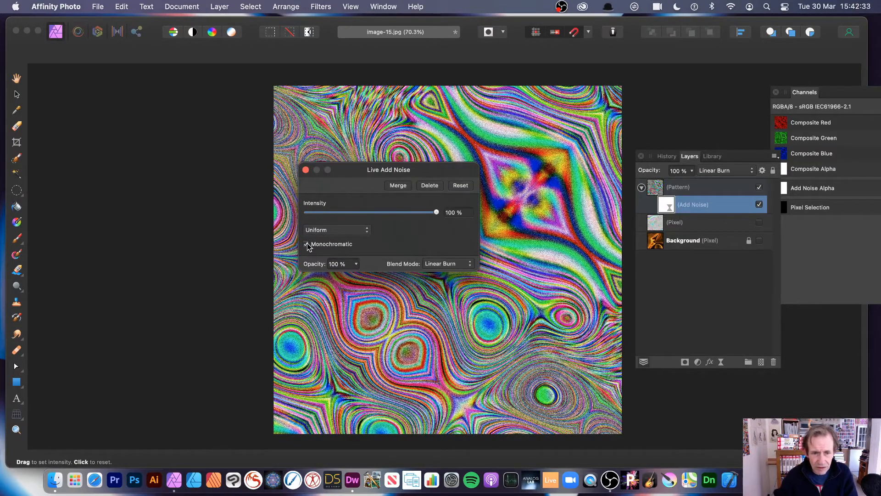
Preview other blend modes for the live noise, choose Exclusion, and close the filter's settings.
click(452, 263)
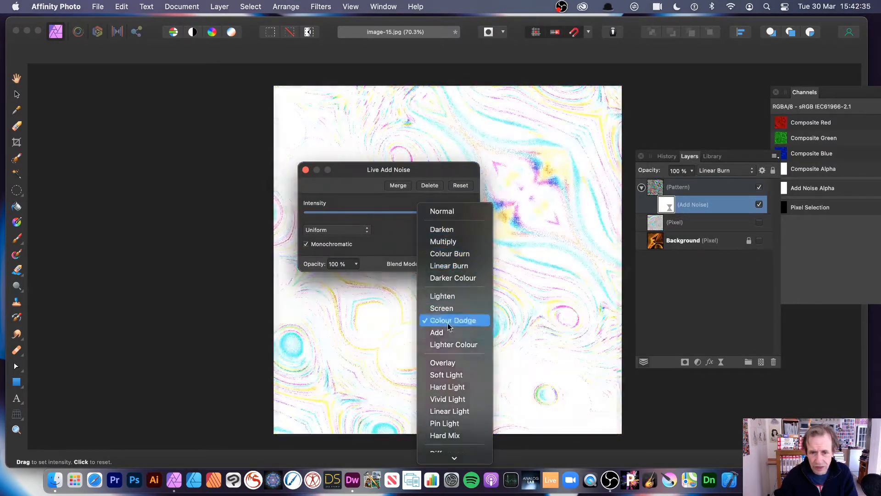
scroll(454, 390, down, 5)
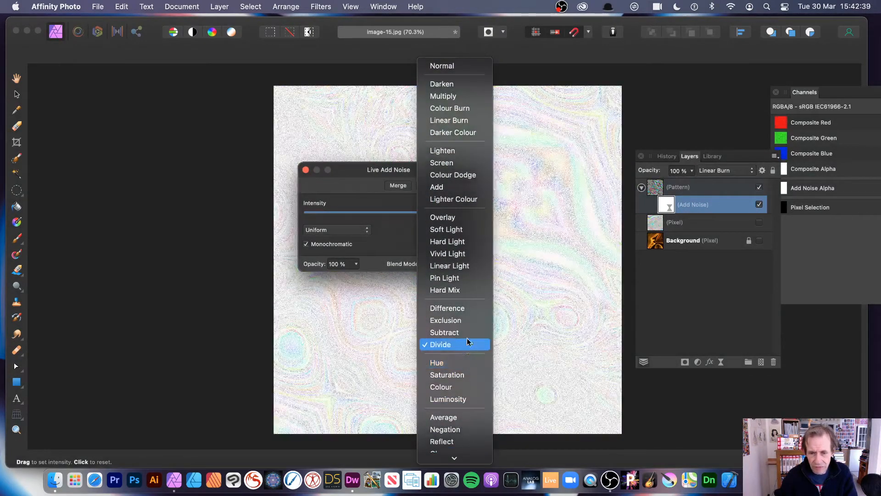
click(469, 318)
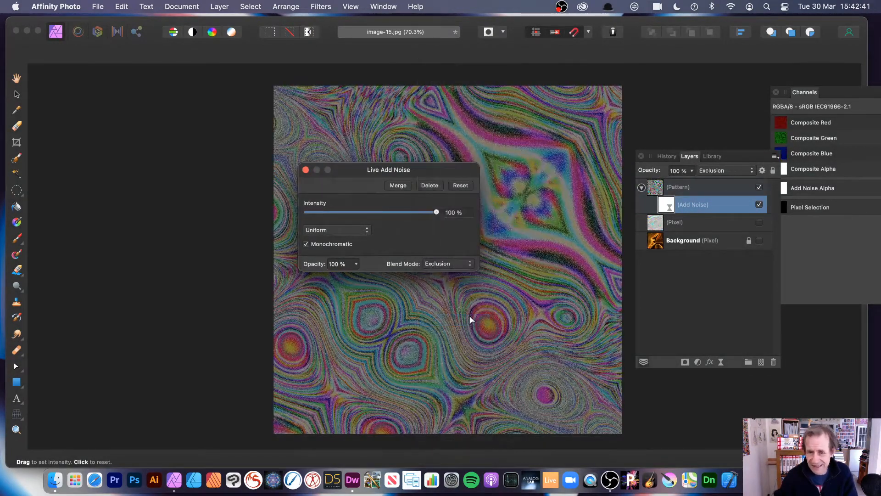
click(305, 170)
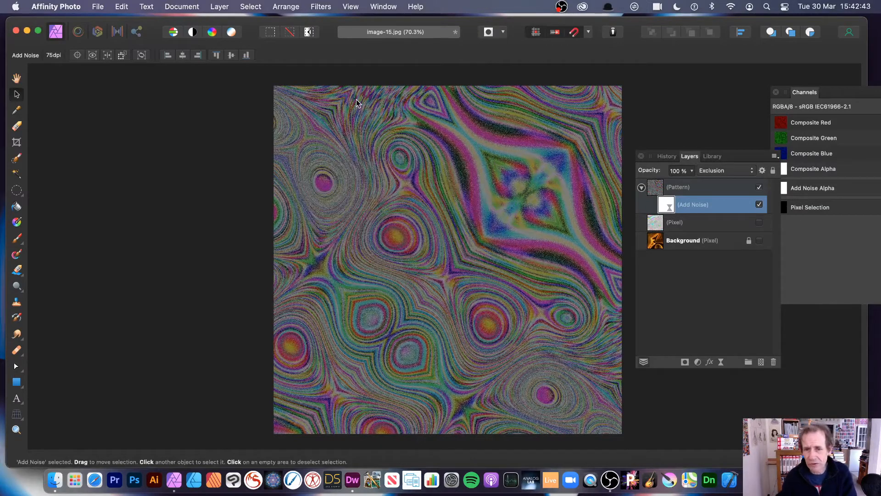